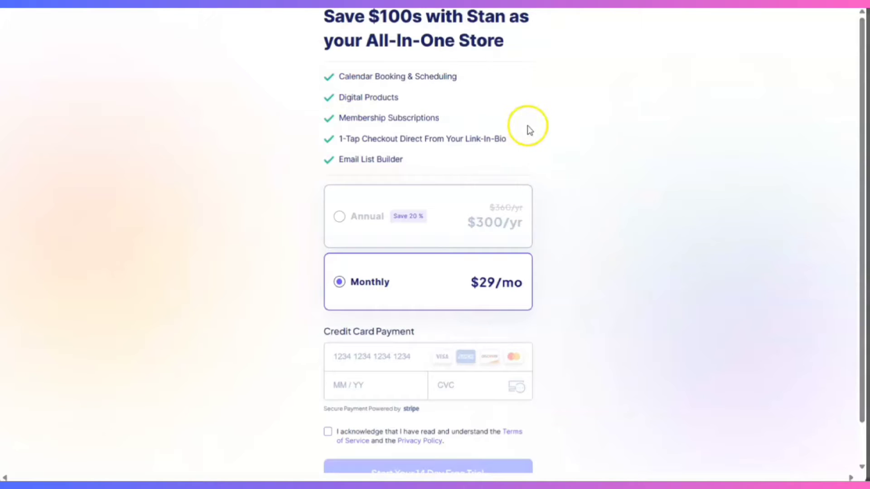
Step: Try the Annual plan, then reselect the $29/mo Monthly plan for the 14-day free trial
scroll(695, 304, down, 1)
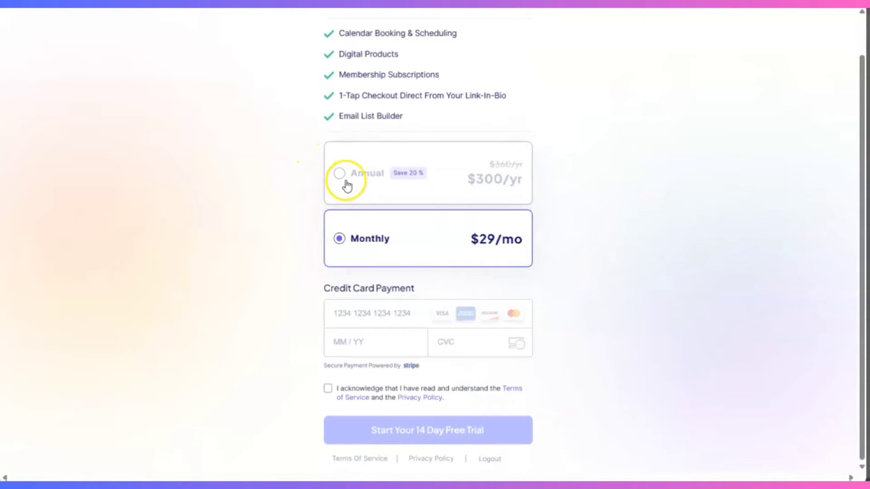
click(340, 175)
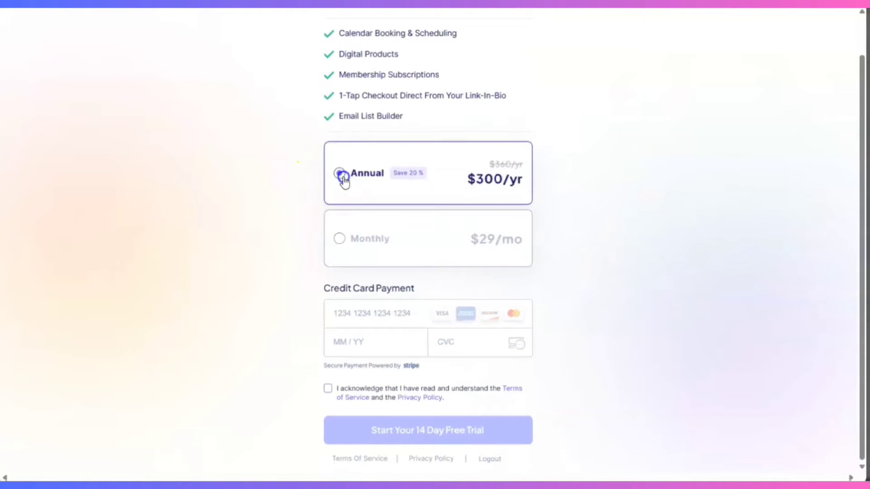
click(342, 240)
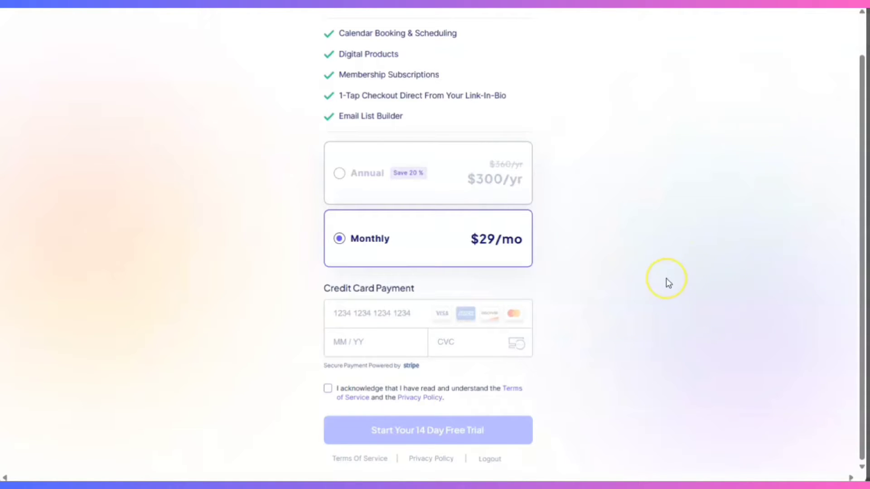
scroll(639, 311, up, 1)
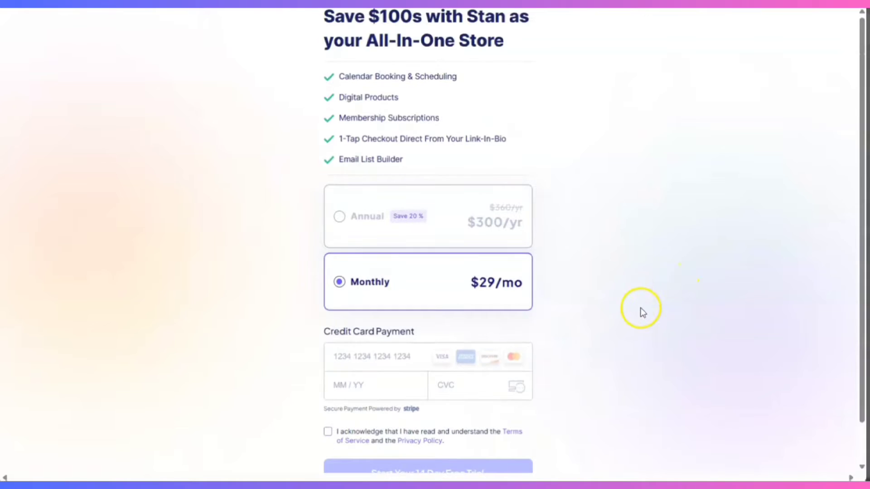
scroll(649, 308, down, 1)
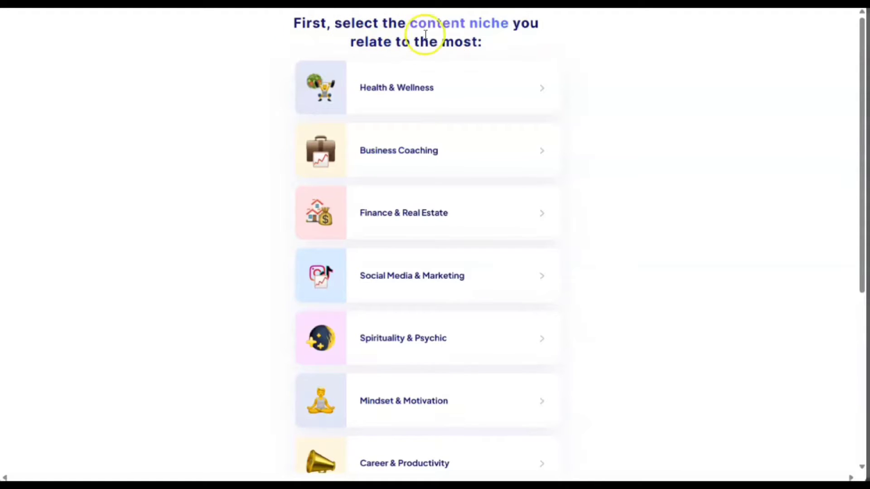
Step: Pick Mindset & Motivation as the content niche and skip past the 'How did you learn about Stan?' page
drag(425, 34, 490, 34)
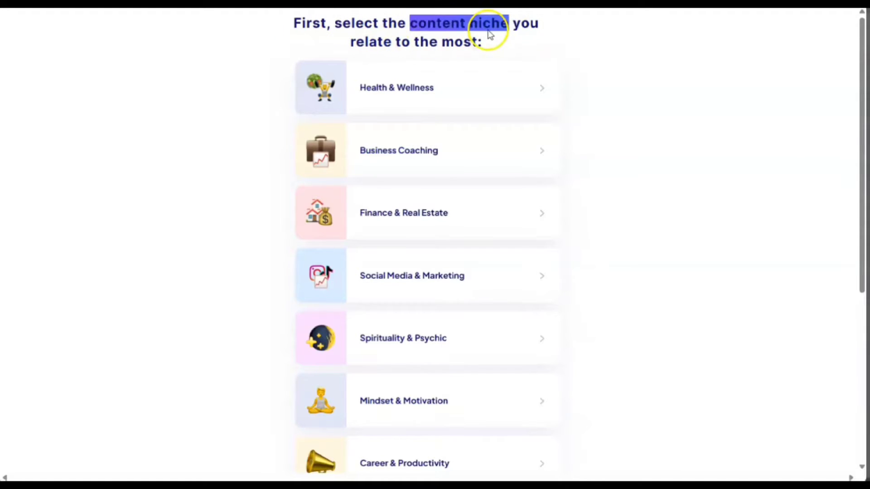
click(716, 70)
scroll(553, 128, down, 2)
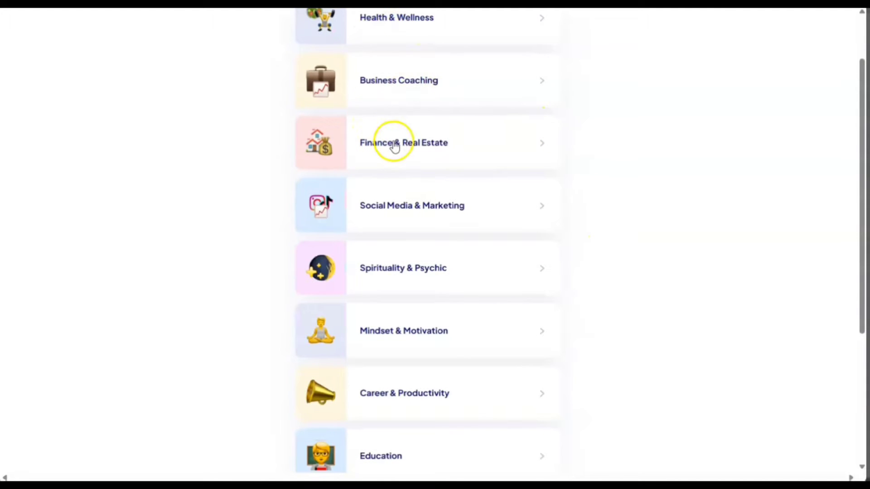
scroll(439, 208, down, 2)
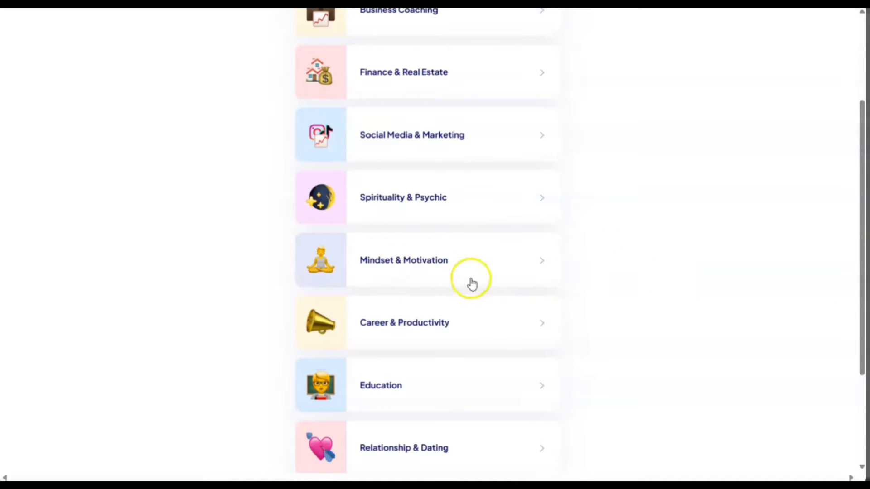
click(386, 263)
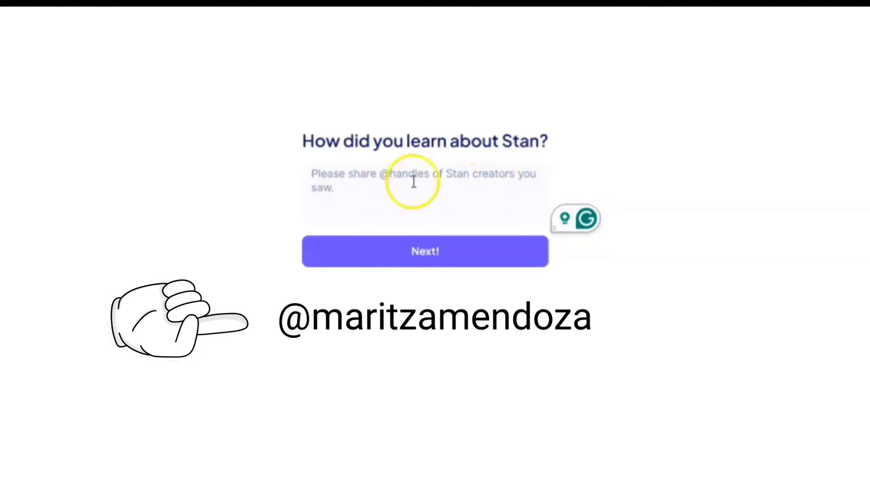
click(392, 251)
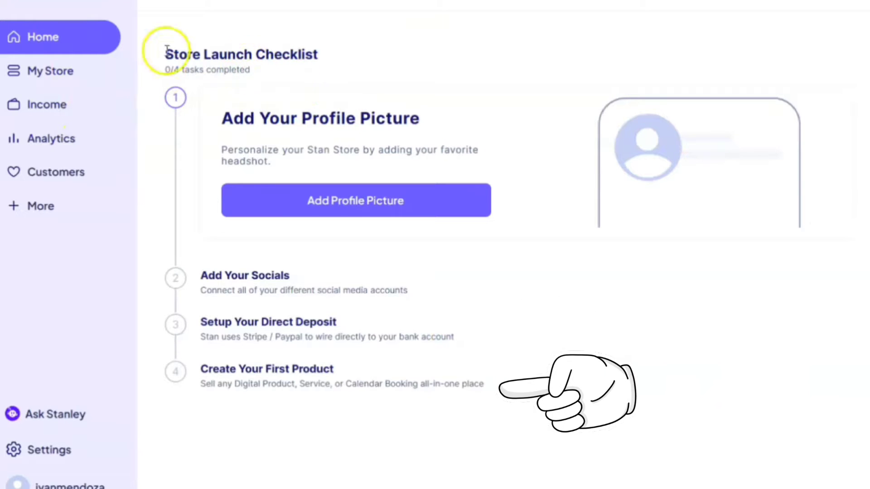
Step: From My Store, start adding a new product to bring up the product type choices
click(54, 75)
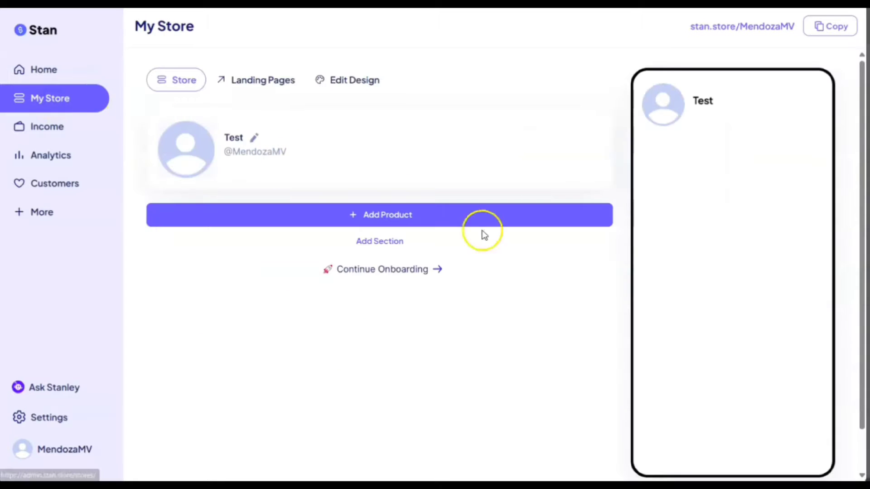
click(394, 217)
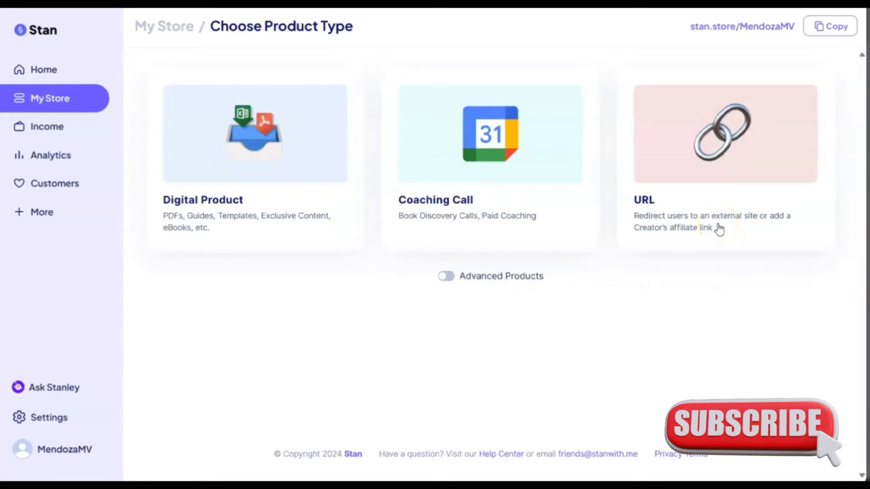
Step: Turn on Advanced Products to reveal the eCourse product type
click(449, 277)
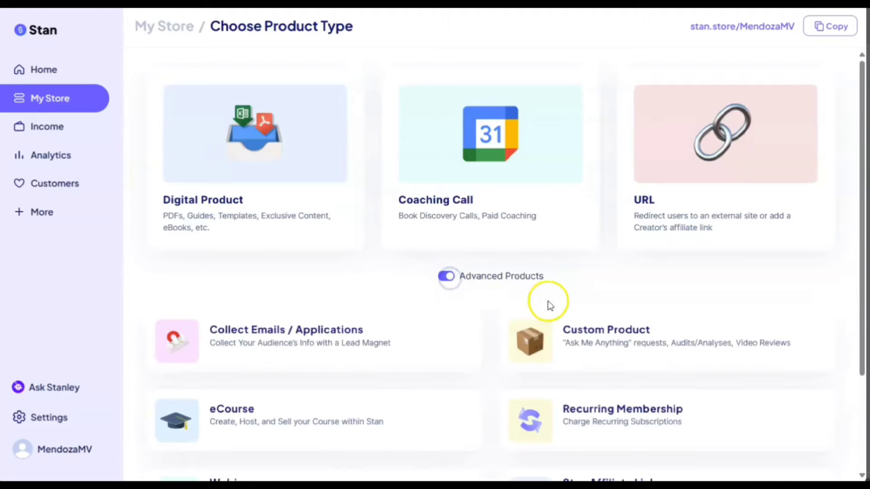
scroll(550, 301, down, 3)
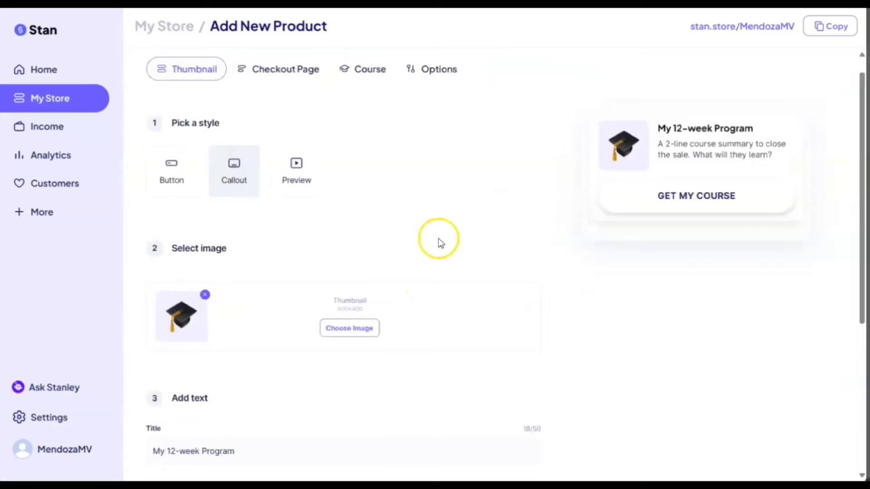
scroll(438, 238, down, 1)
scroll(466, 229, up, 2)
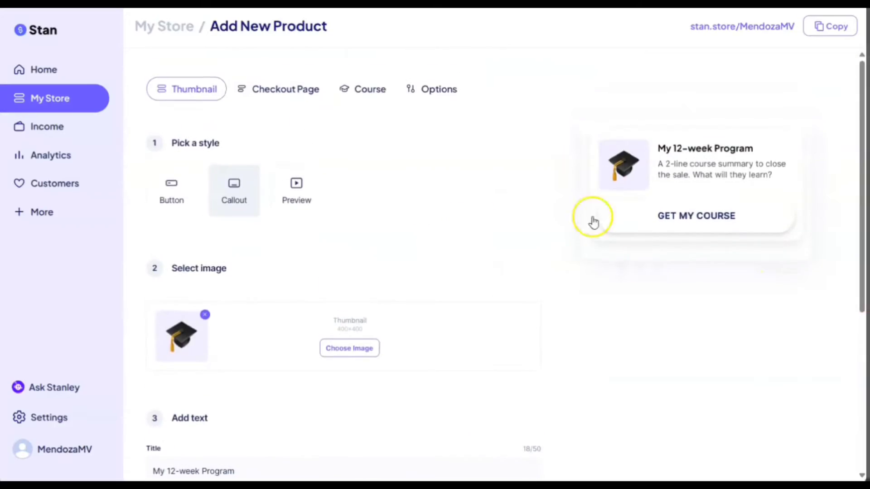
click(176, 192)
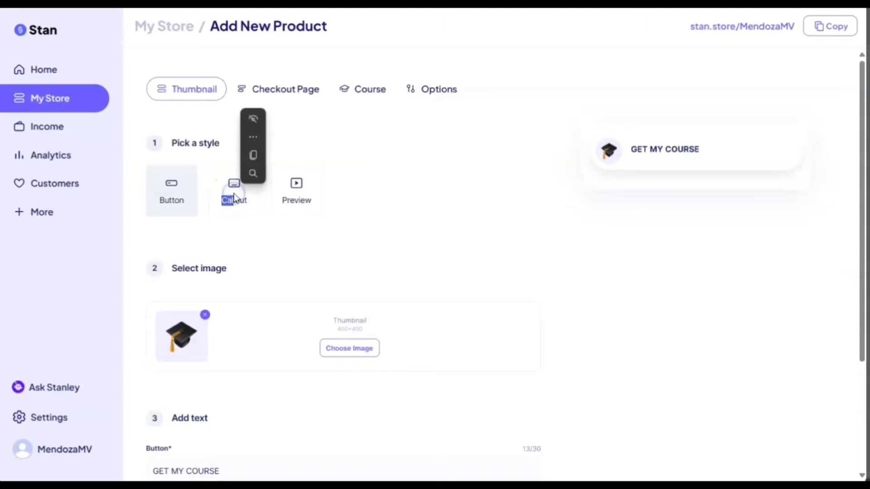
click(245, 206)
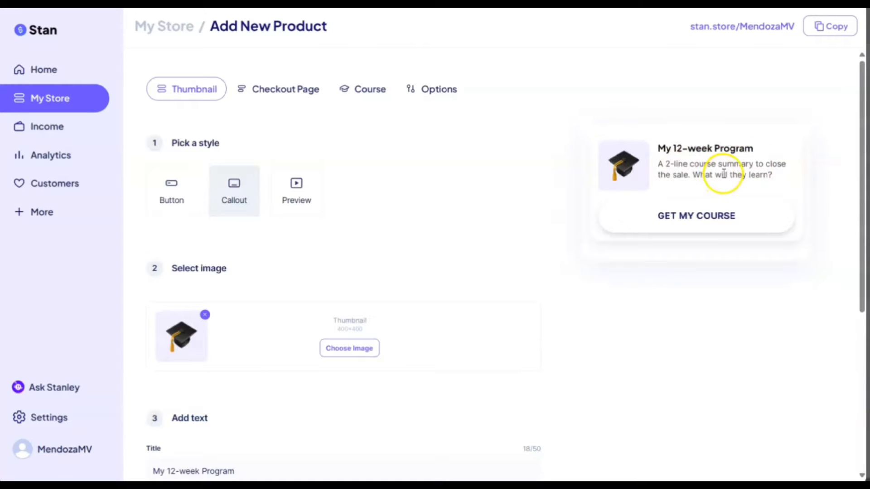
scroll(724, 173, down, 3)
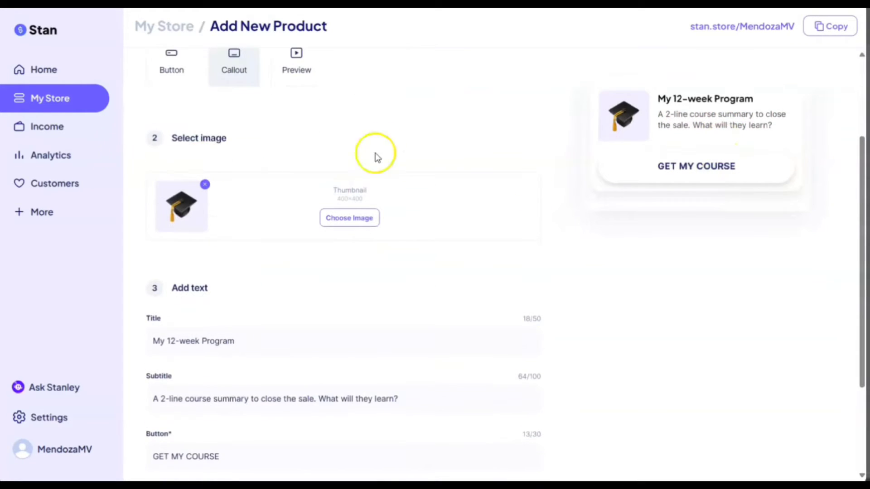
Step: Set the eCourse thumbnail to the cropped orange desert NEOM stock photo
click(358, 218)
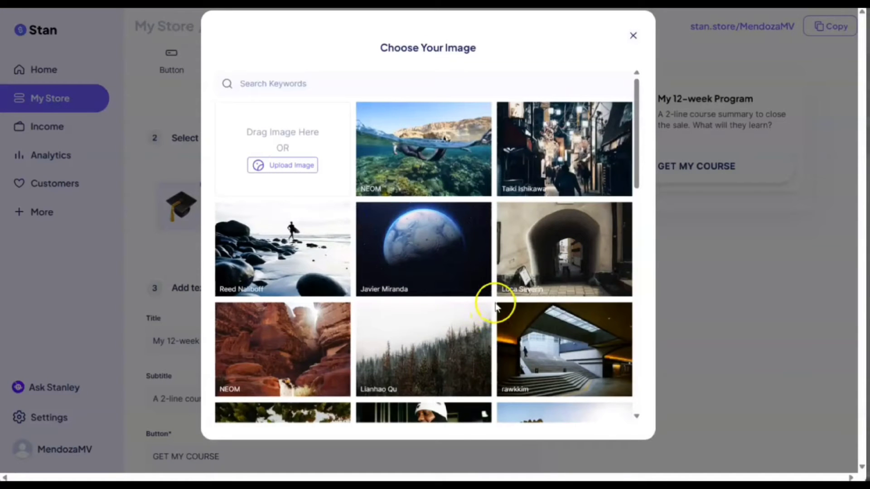
scroll(497, 306, down, 10)
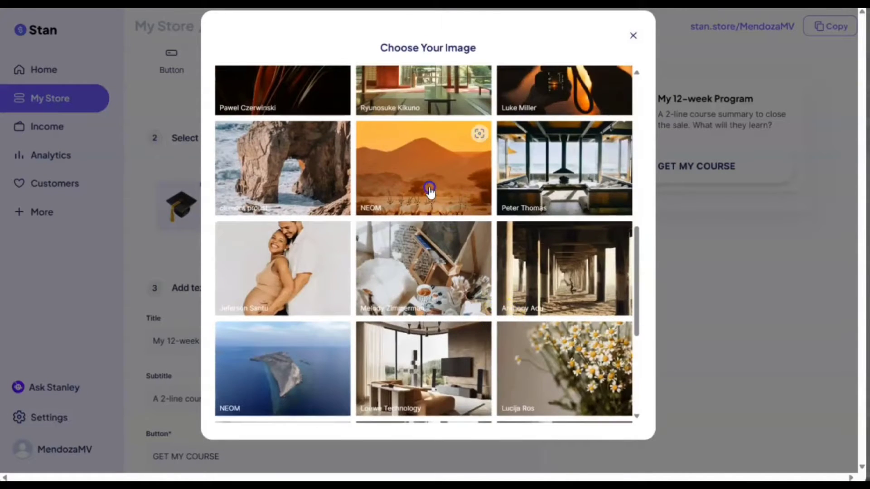
click(429, 190)
click(530, 358)
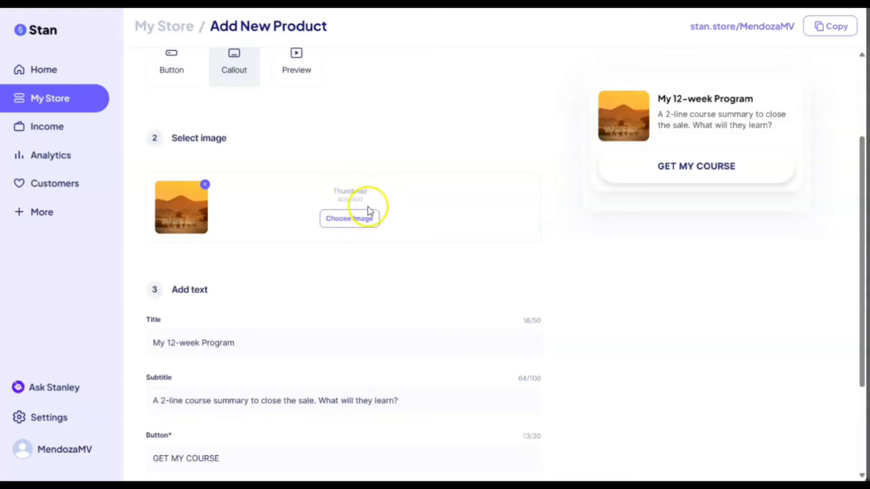
Step: Retitle the course card 'How to Create an eBook', removing the stray 'in & Days'
scroll(301, 271, down, 3)
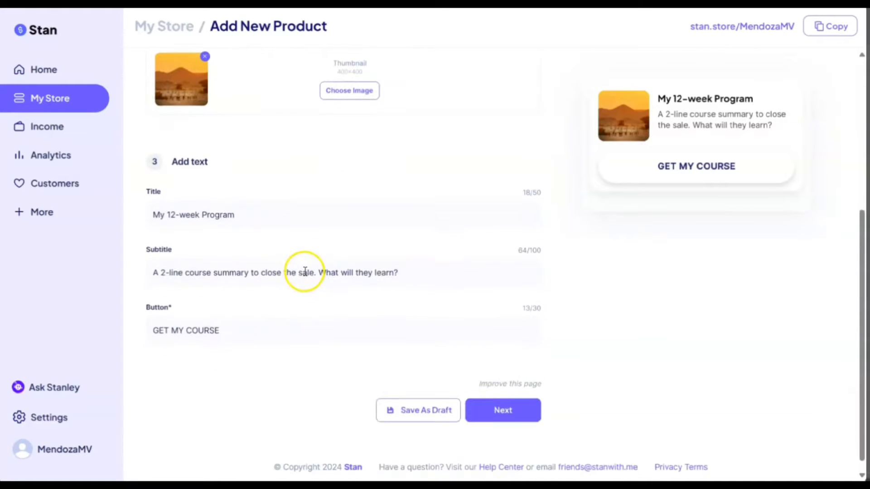
drag(249, 212, 145, 214)
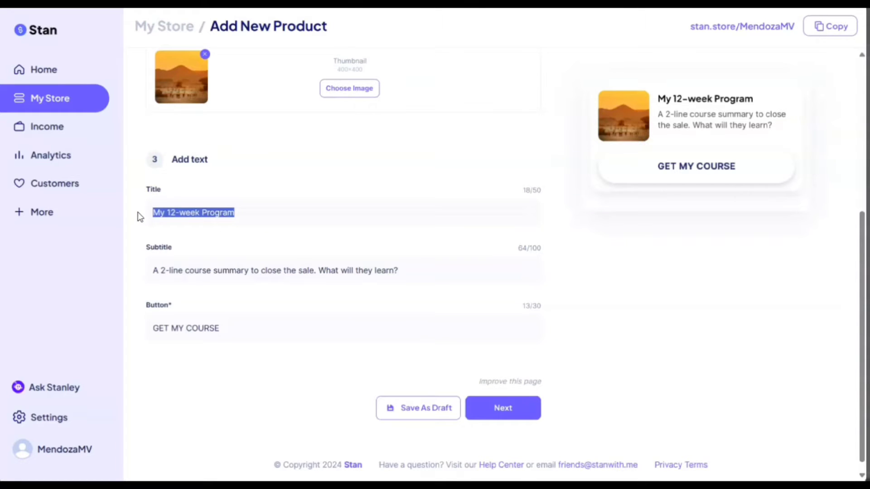
text(How to Create an e)
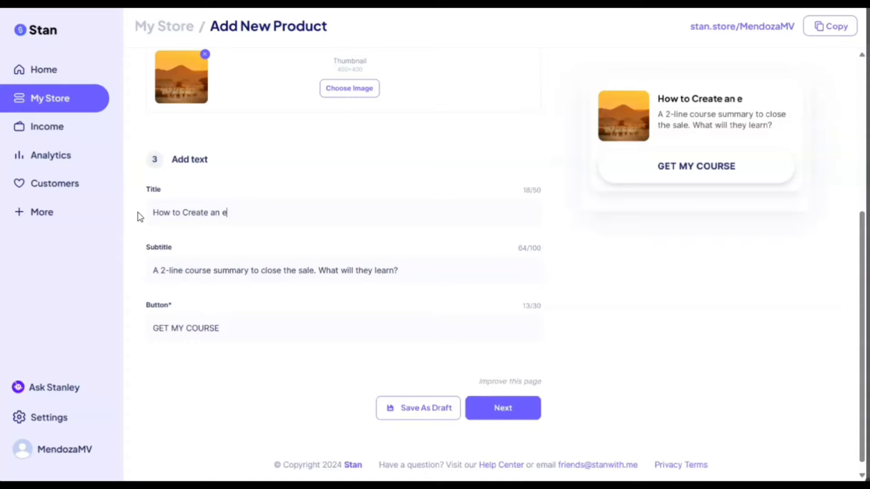
text(Book in & Days)
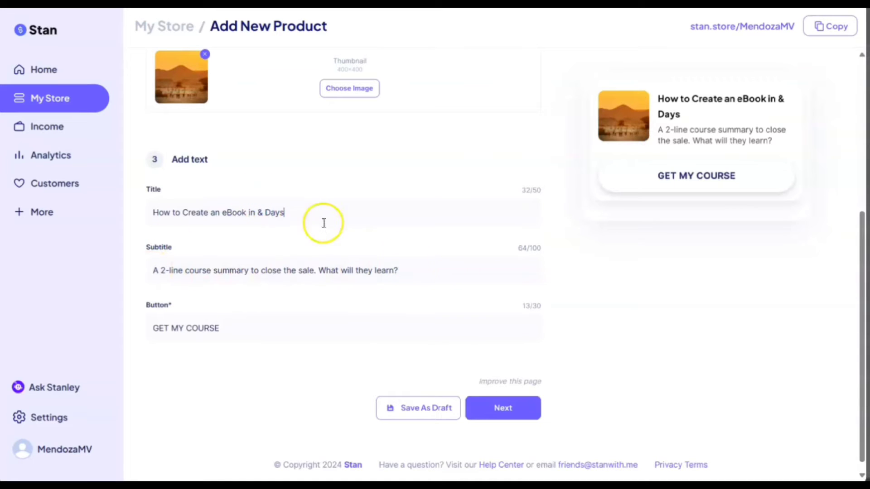
drag(414, 272, 139, 270)
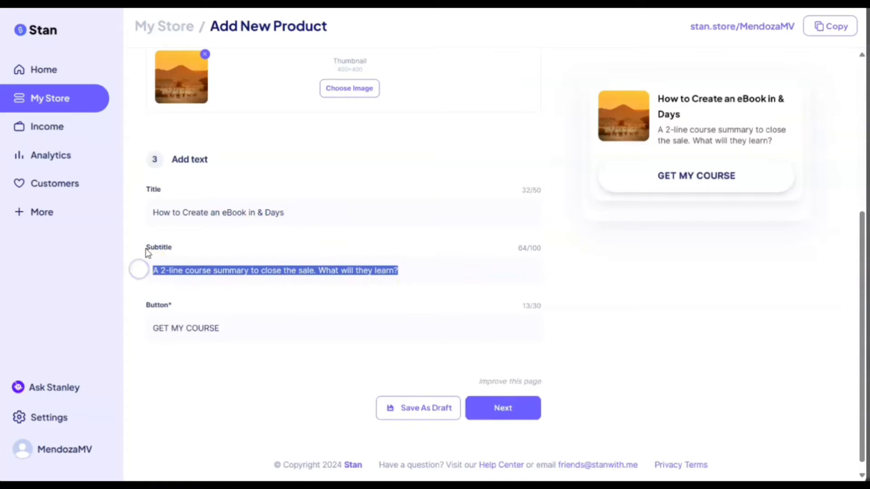
text(Learn)
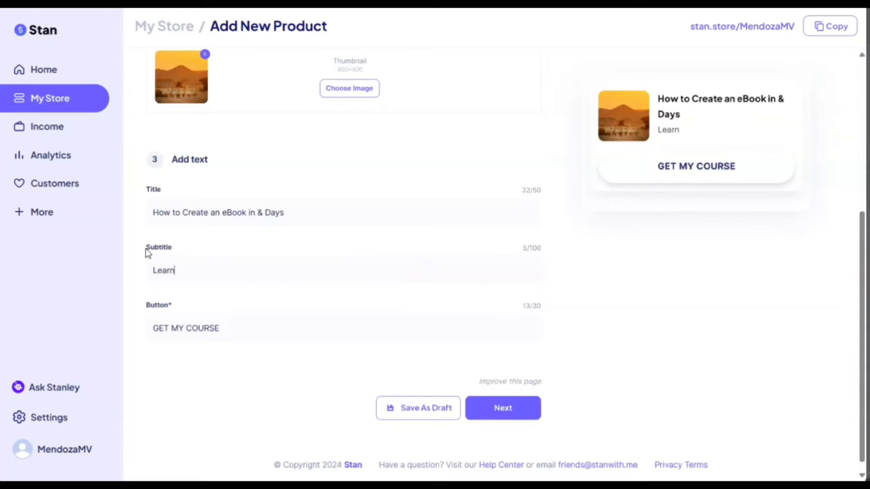
text( how)
drag(282, 212, 248, 213)
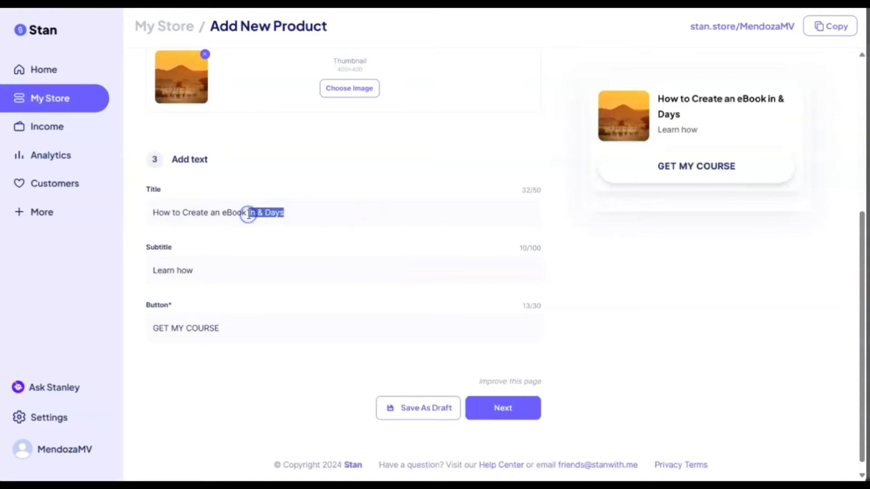
key(BackSpace)
Step: Replace the card subtitle with 'Create an eBook in 7 Days!'
drag(220, 277, 130, 273)
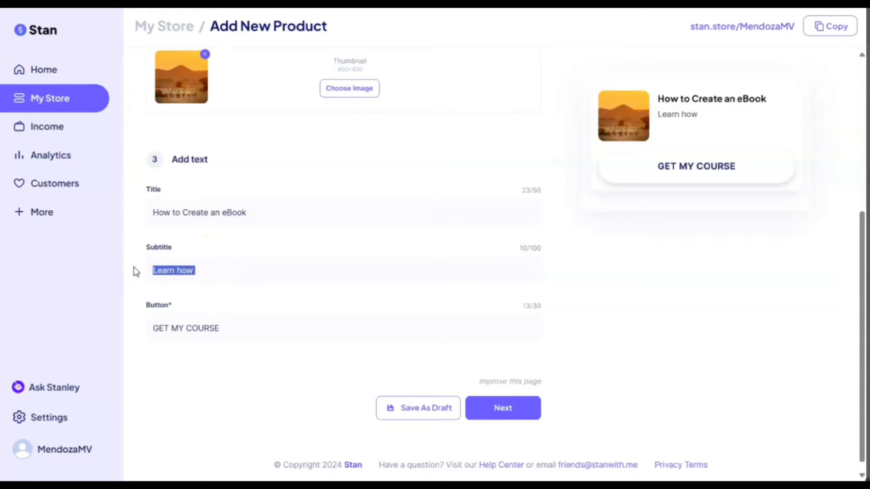
key(BackSpace)
text(Crea)
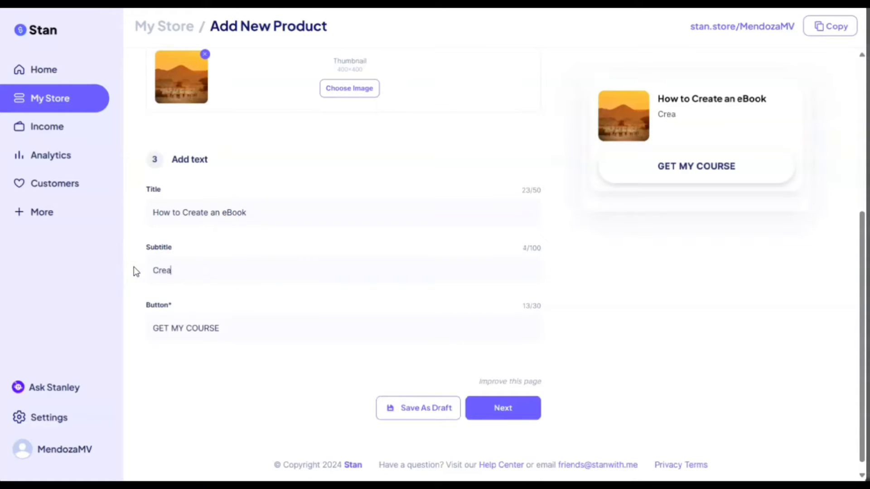
text(te an eBook )
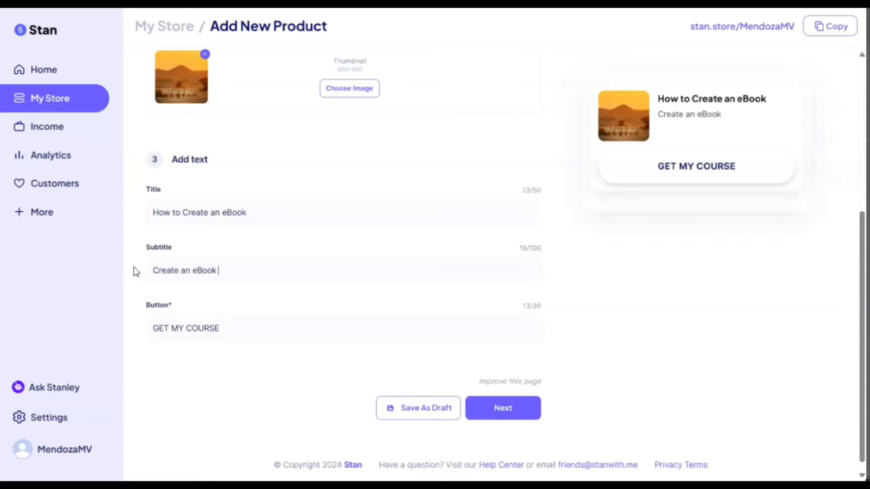
text(in 7 Days!)
click(255, 328)
scroll(199, 327, down, 1)
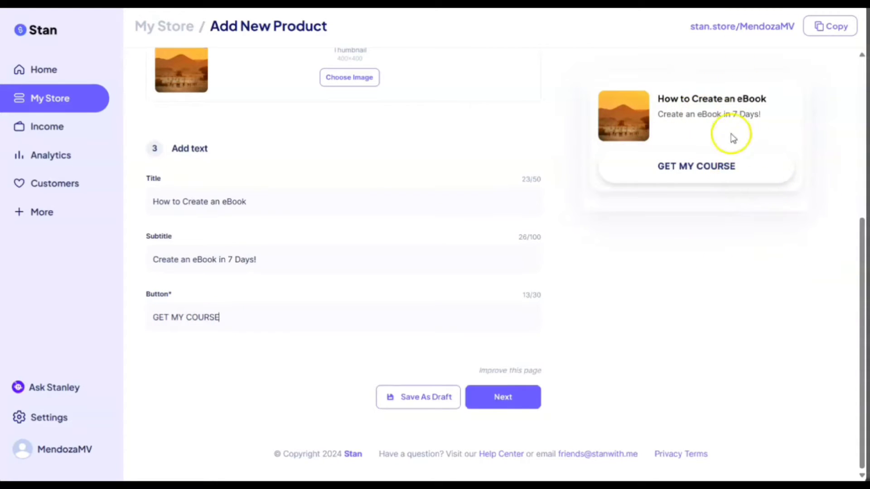
Step: Advance to the checkout page step and scroll to its Select Image section
click(509, 401)
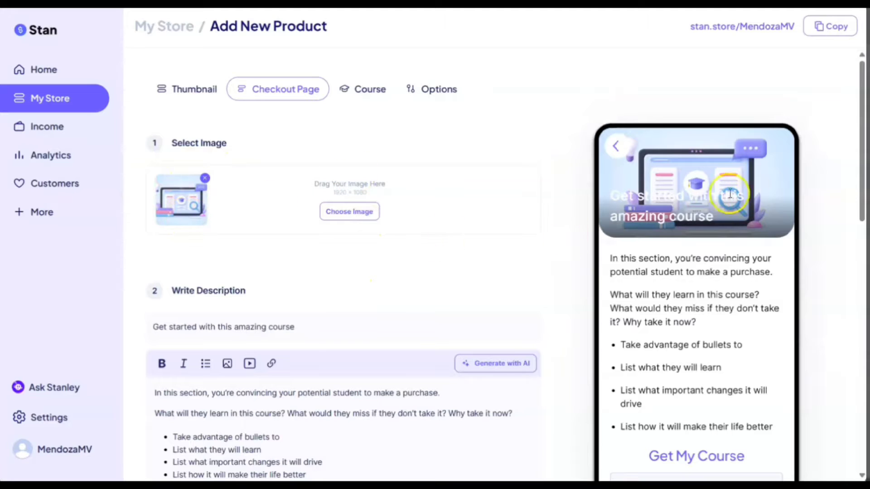
scroll(718, 243, down, 2)
scroll(773, 272, up, 2)
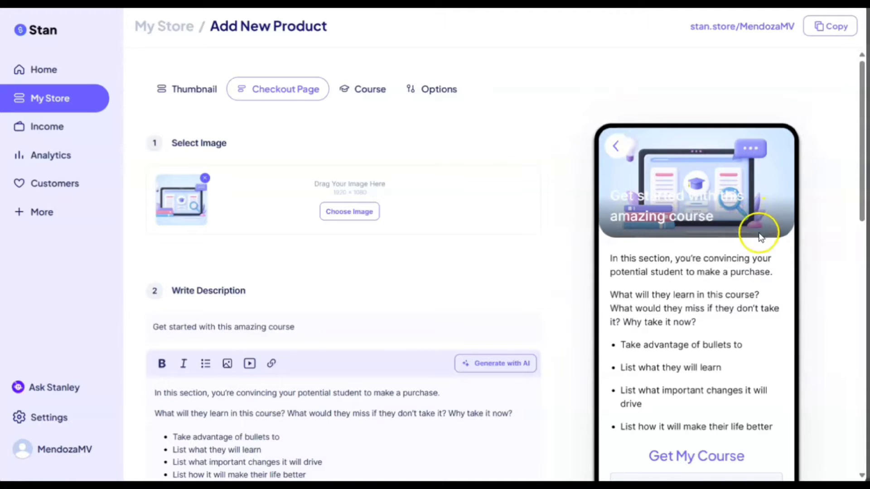
scroll(791, 330, down, 2)
scroll(712, 295, down, 2)
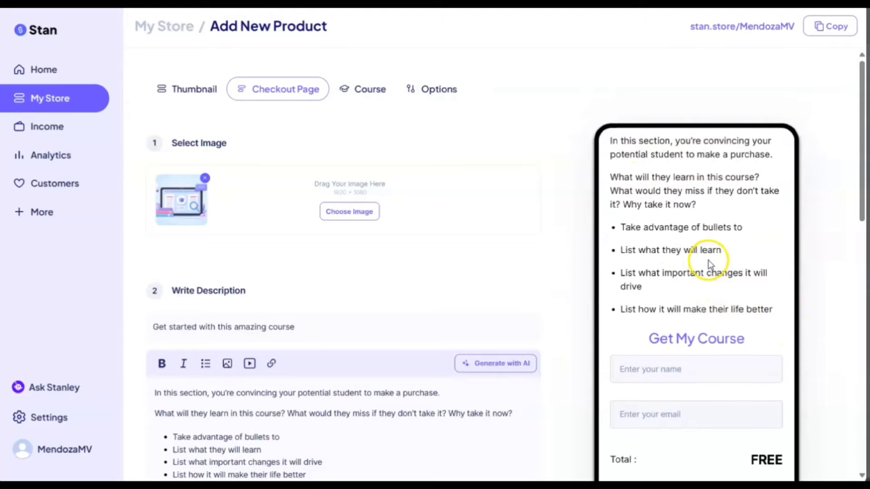
scroll(712, 313, down, 3)
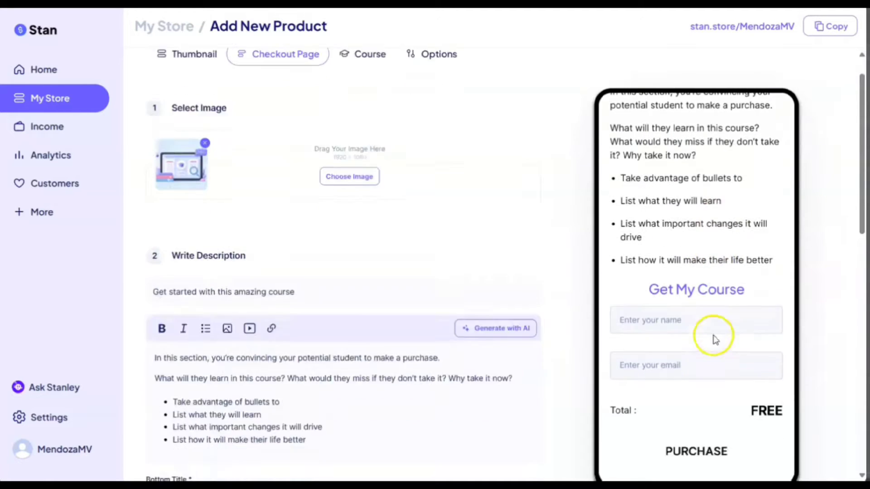
scroll(706, 338, down, 3)
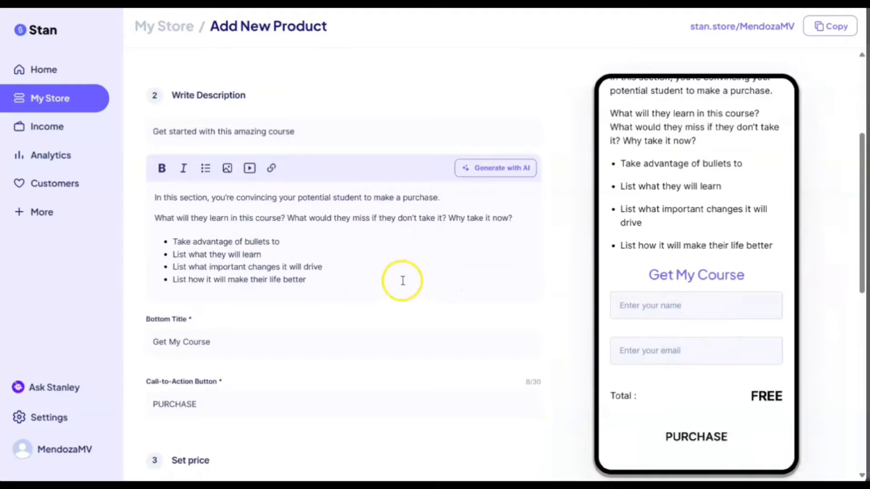
scroll(402, 285, up, 5)
scroll(391, 295, down, 2)
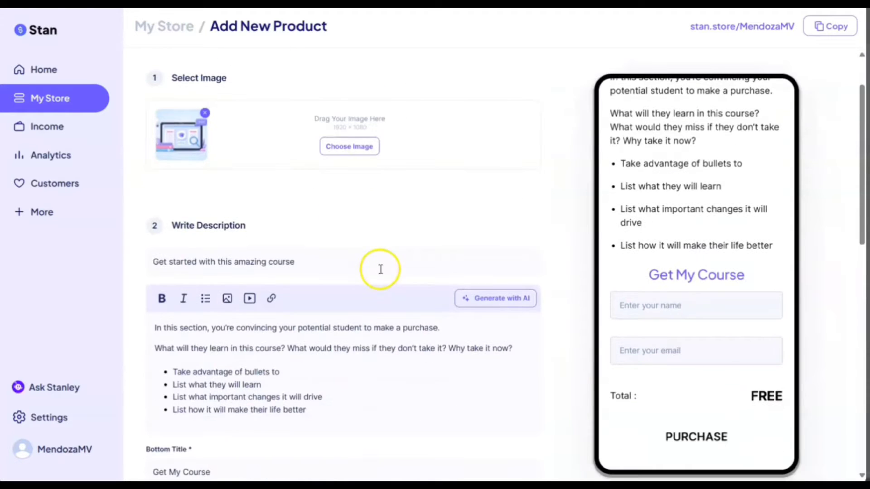
Step: Set the checkout header image to the cropped underwater coral reef photo
click(342, 154)
click(424, 146)
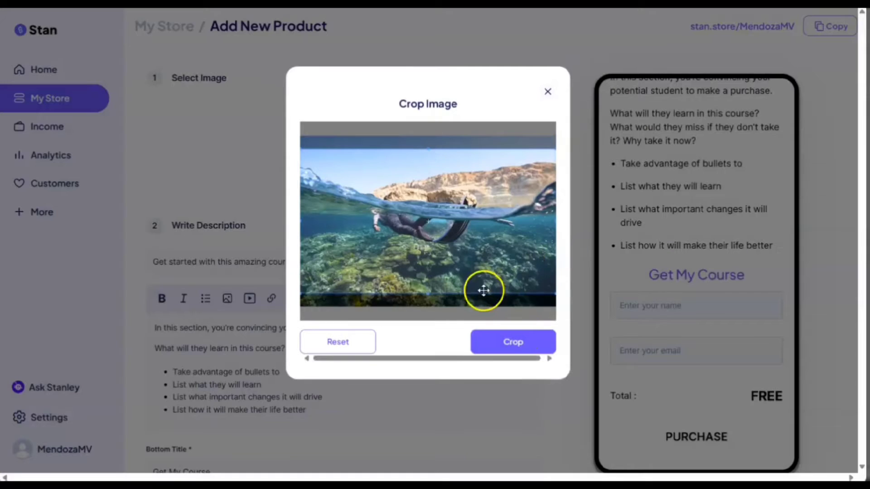
click(521, 343)
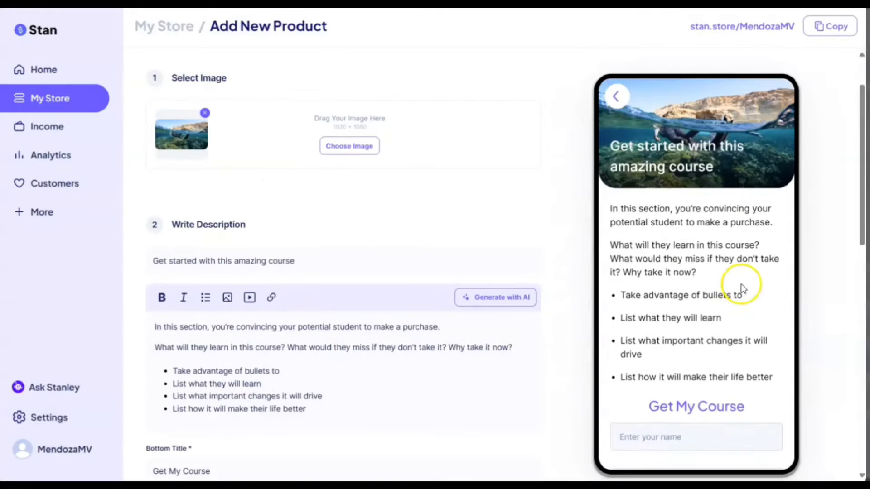
scroll(740, 279, up, 2)
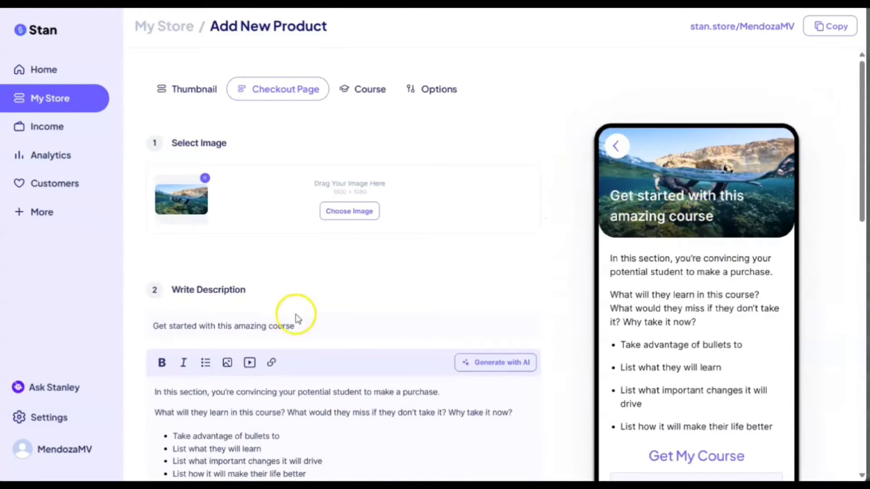
scroll(326, 313, down, 2)
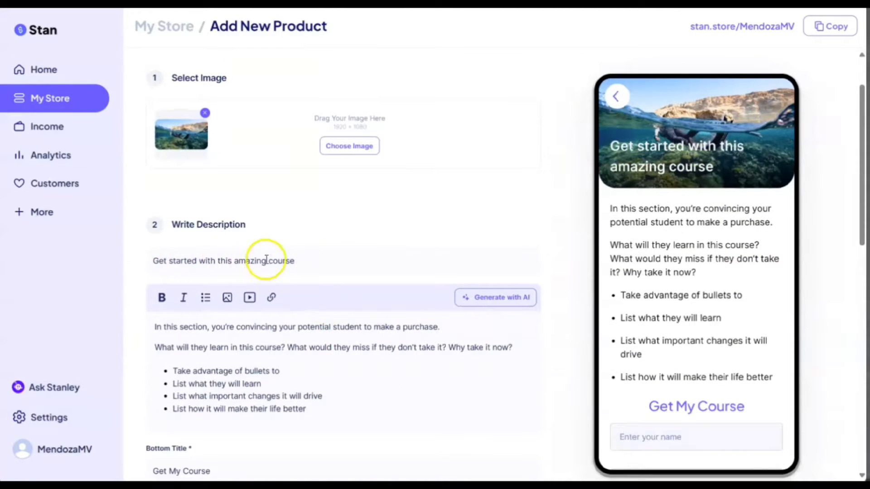
click(343, 262)
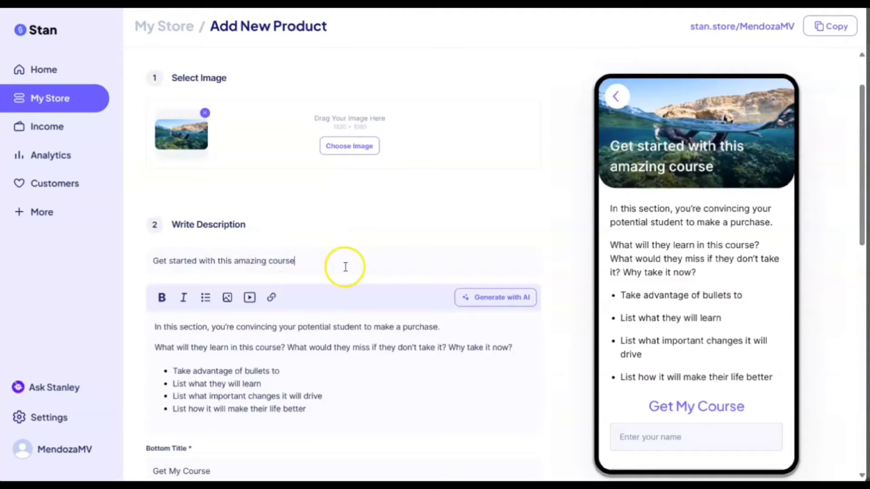
Step: Replace the first two description bullets with 'Step-by-Step system' and 'How to write content'
scroll(345, 267, down, 4)
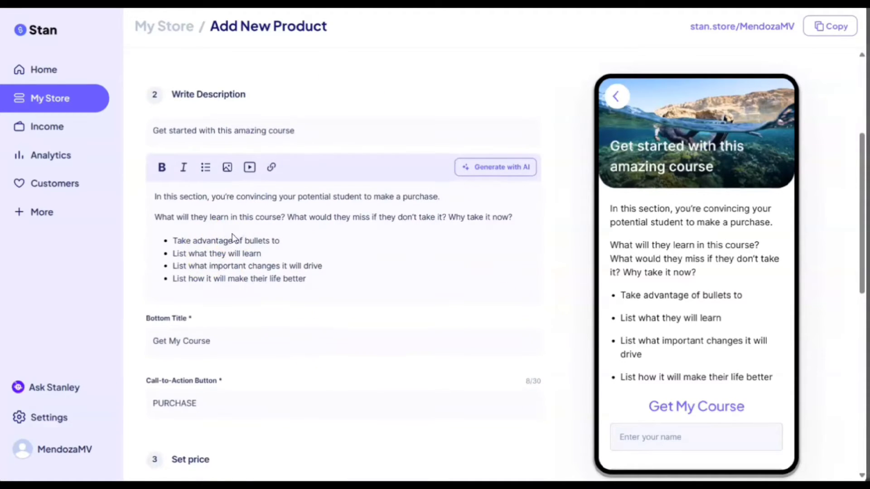
click(232, 234)
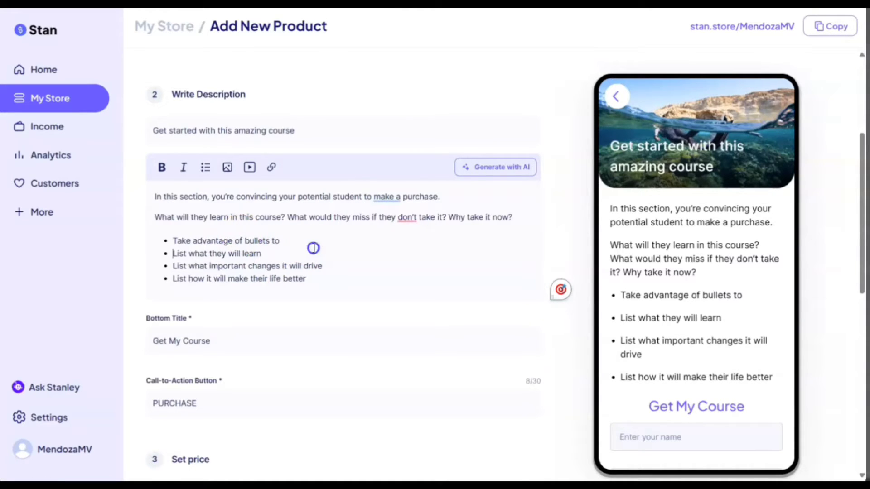
drag(283, 238, 174, 241)
text(Step-by-Step system)
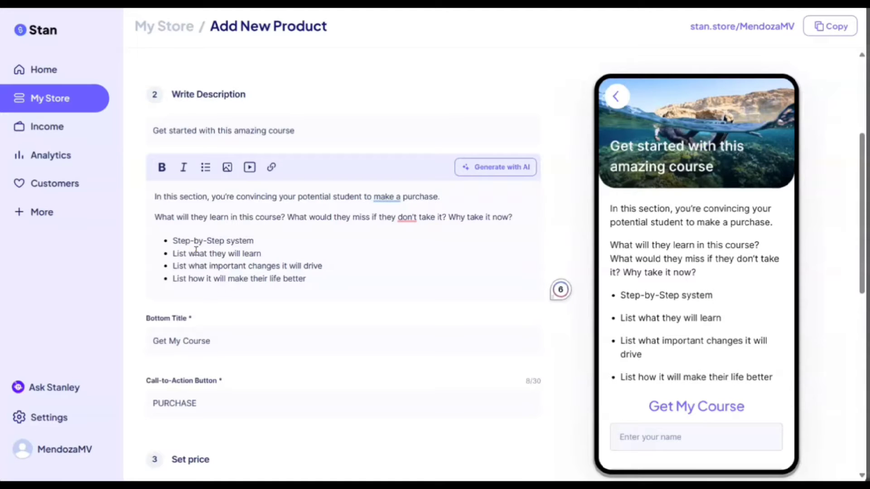
double_click(178, 253)
click(264, 252)
drag(264, 252, 180, 252)
text(How to write con)
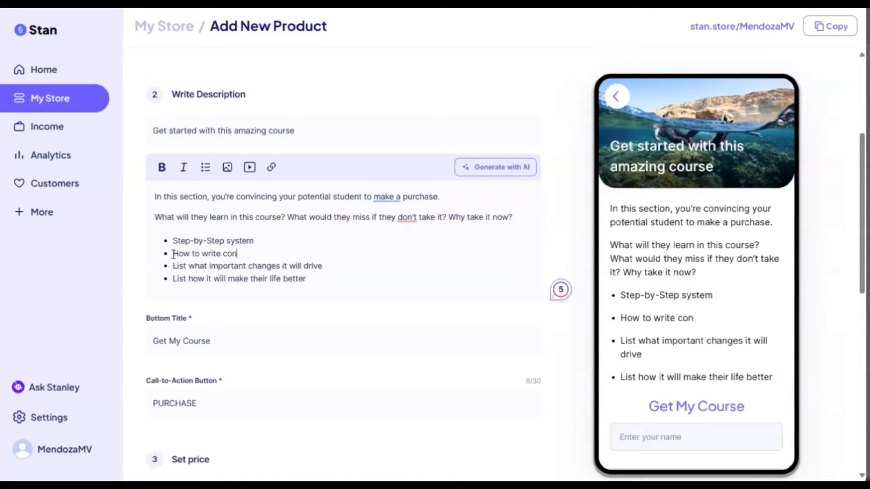
text(tent)
Step: Change the third bullet to 'How to use Canva to create the Book Cover'
drag(322, 266, 170, 265)
text(How to use Canva to create the)
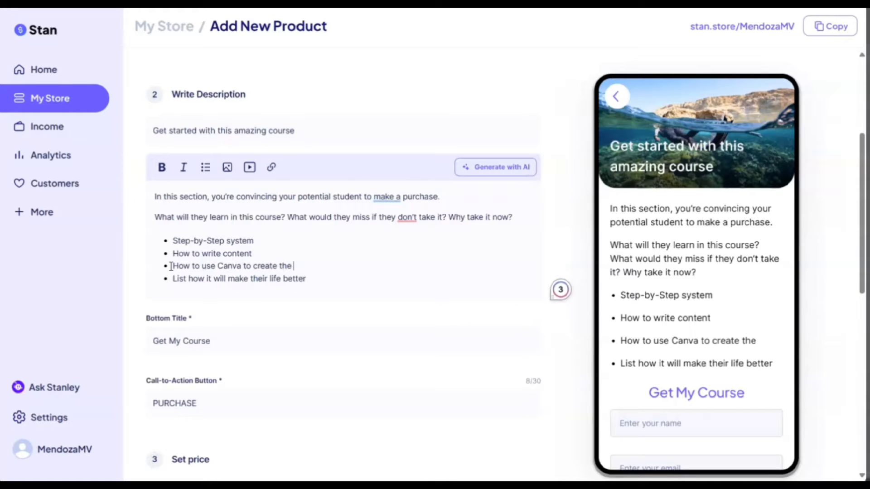
text(Cover)
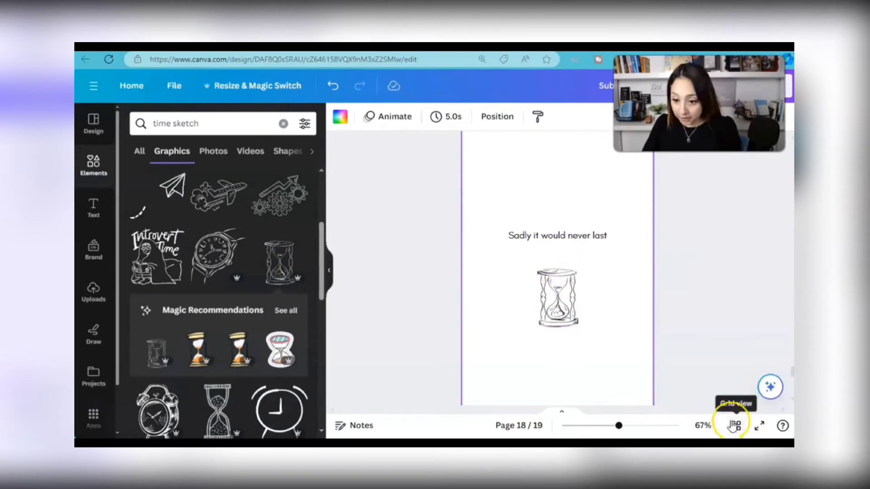
Step: Show the Canva eBook pages in Grid view and prepare the design for export
click(735, 426)
scroll(625, 317, down, 5)
scroll(725, 226, down, 10)
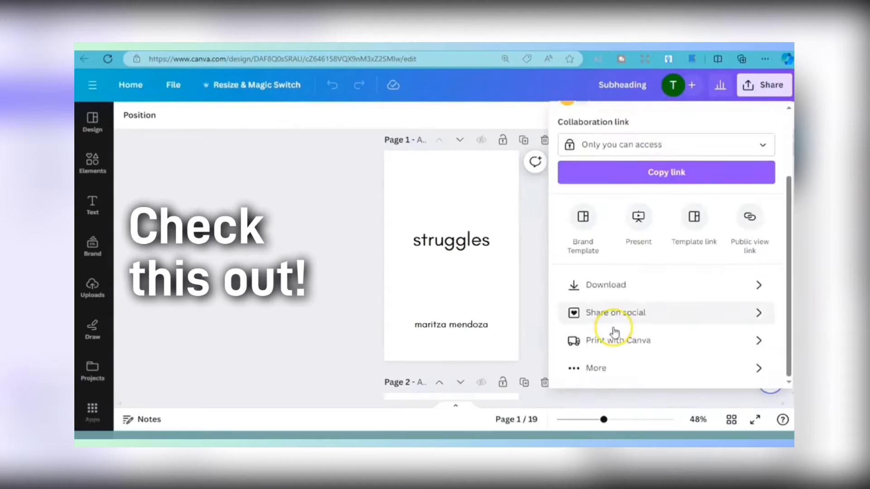
click(613, 318)
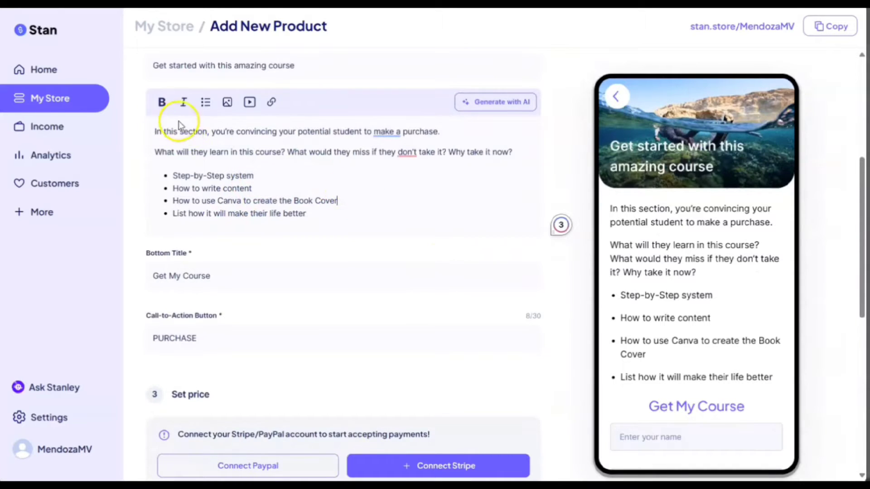
Step: Scroll through the checkout page to review the 'Get My Course' title, PURCHASE button and FREE total
scroll(369, 207, down, 5)
scroll(355, 185, up, 4)
scroll(354, 186, up, 1)
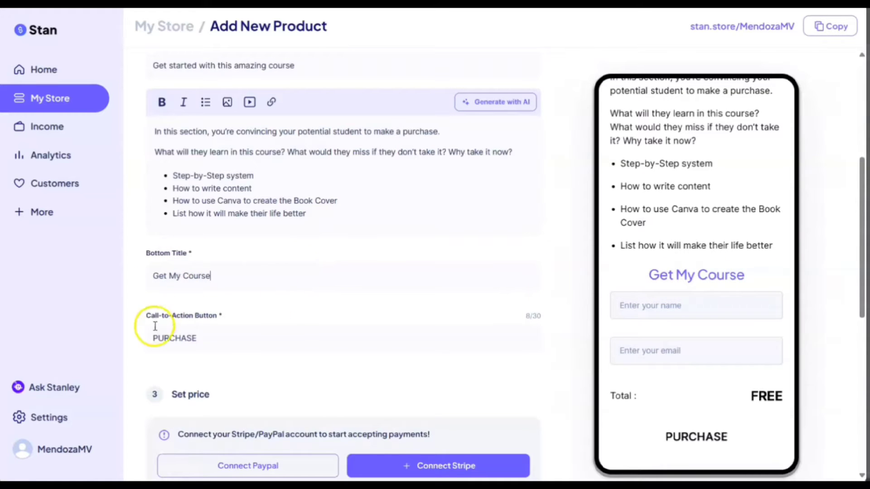
scroll(170, 232, down, 3)
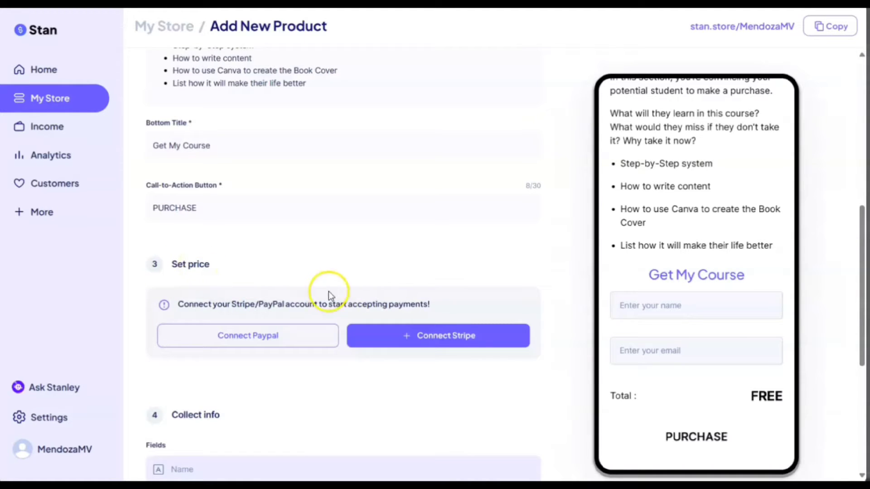
scroll(328, 294, down, 2)
scroll(468, 224, down, 2)
scroll(301, 320, down, 3)
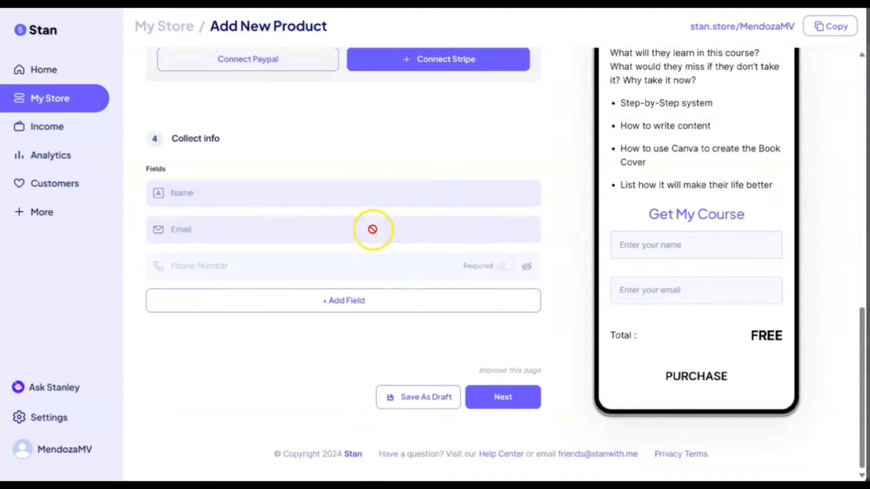
Step: Advance to the course content step and open the three-dot menu for Module 2: Topic 1
click(507, 398)
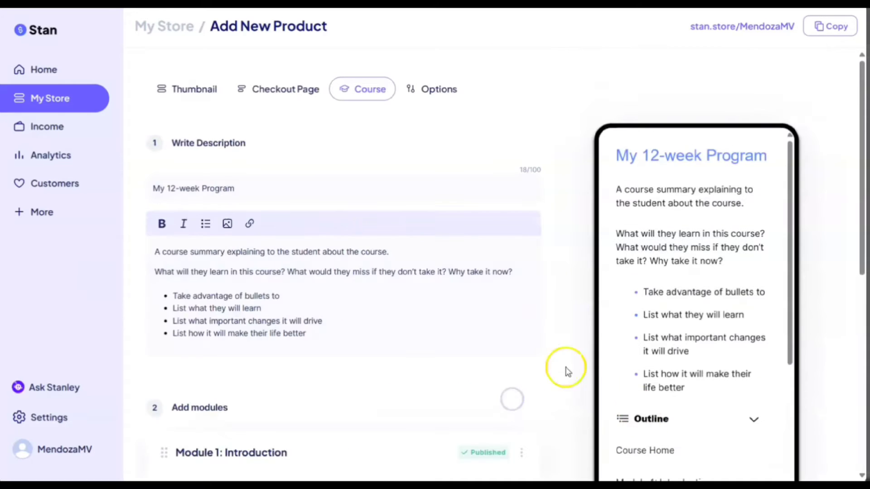
scroll(333, 253, down, 1)
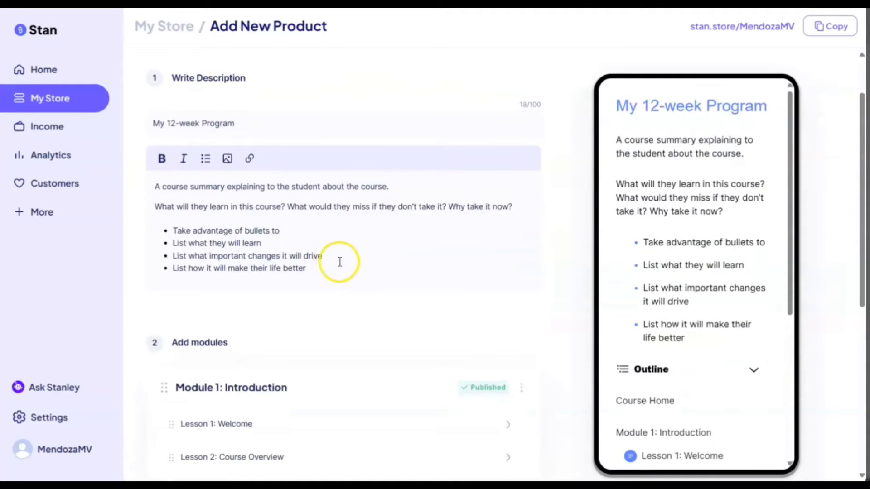
scroll(340, 262, up, 1)
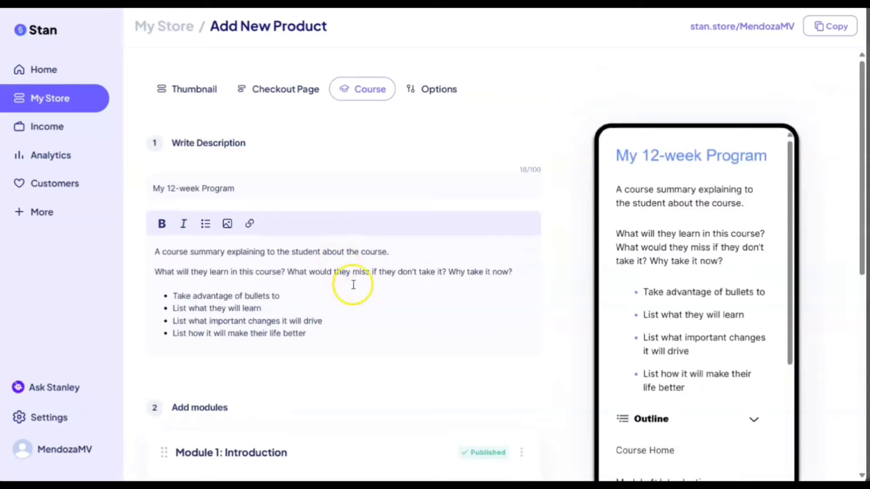
scroll(353, 287, down, 9)
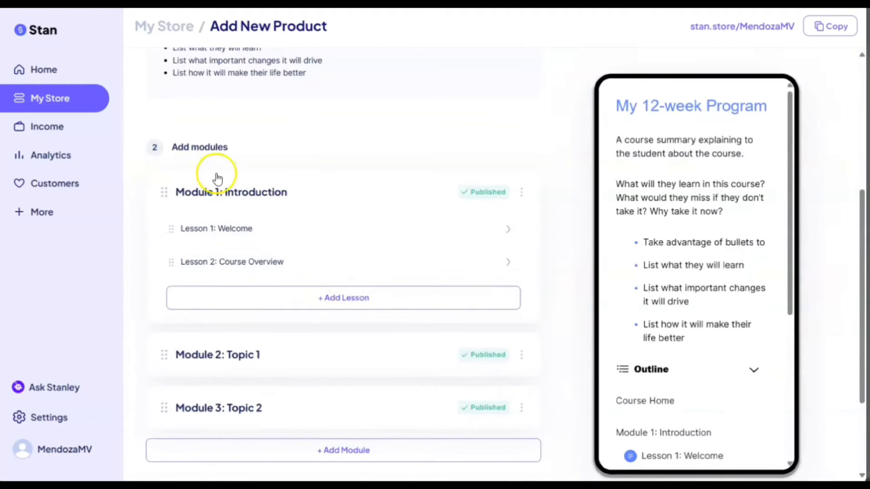
scroll(338, 236, down, 2)
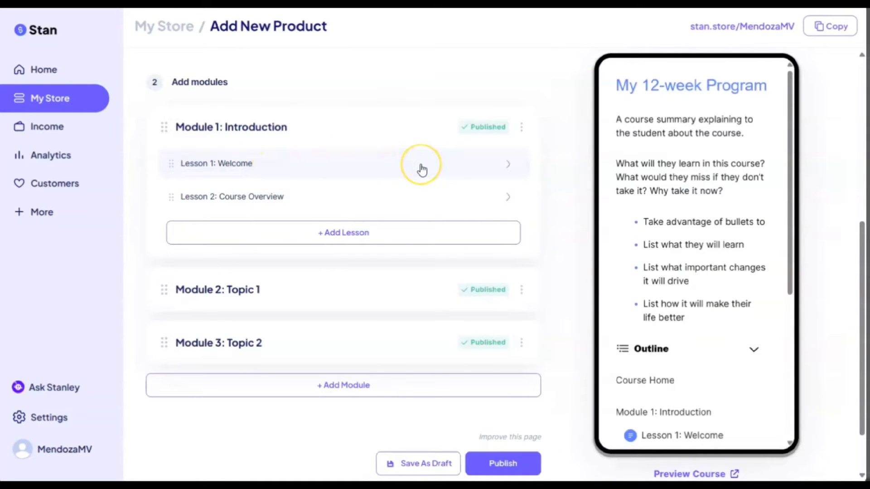
scroll(380, 352, up, 4)
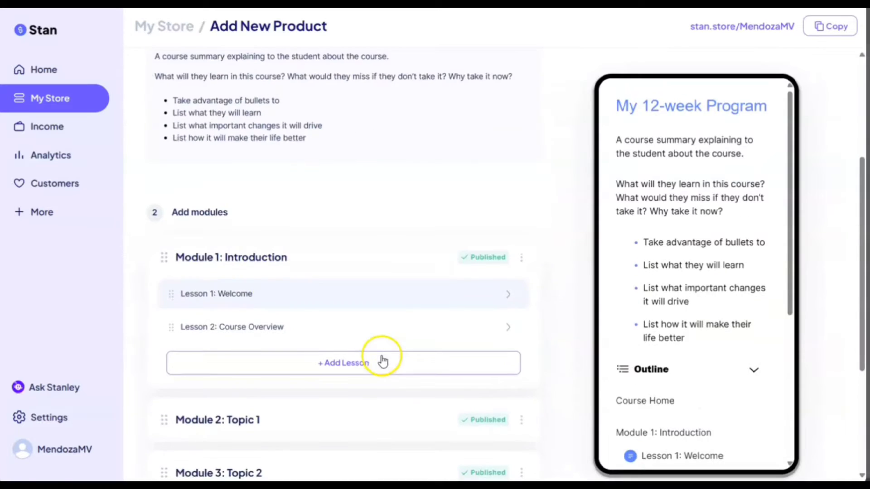
scroll(367, 330, down, 6)
scroll(357, 243, up, 4)
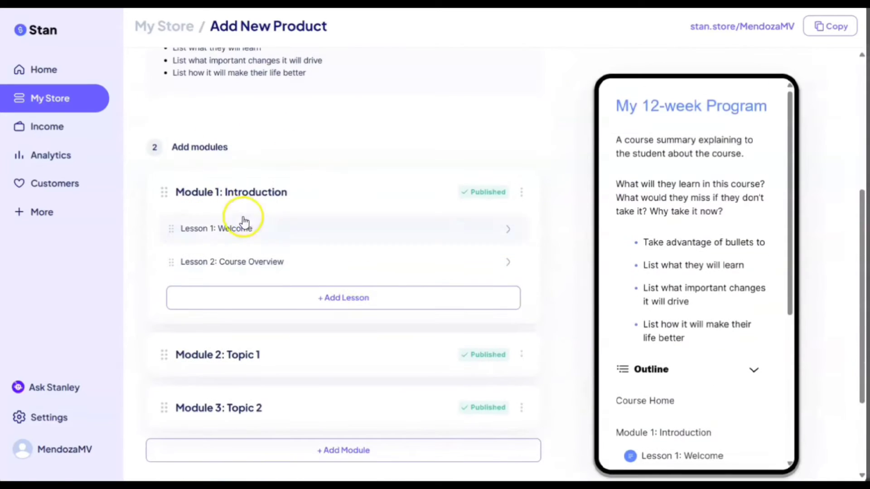
click(521, 358)
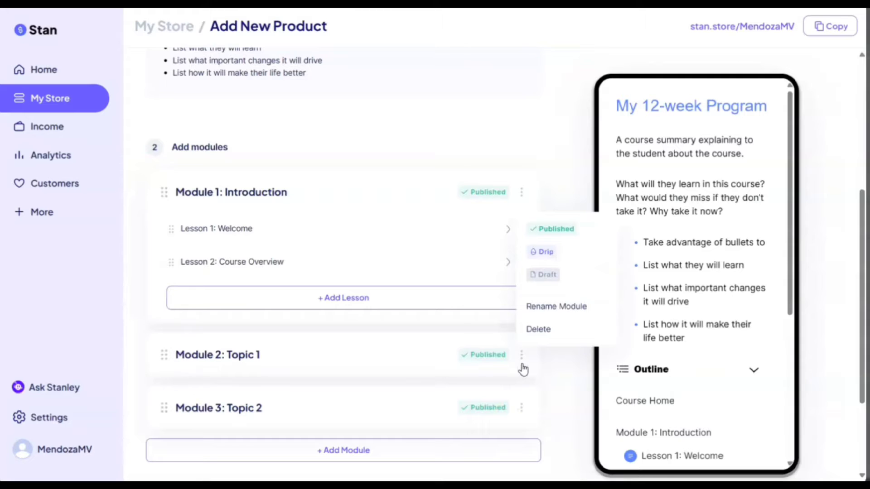
Step: Delete Module 2: Topic 1 and Module 3: Topic 2 from the course
click(538, 331)
click(471, 253)
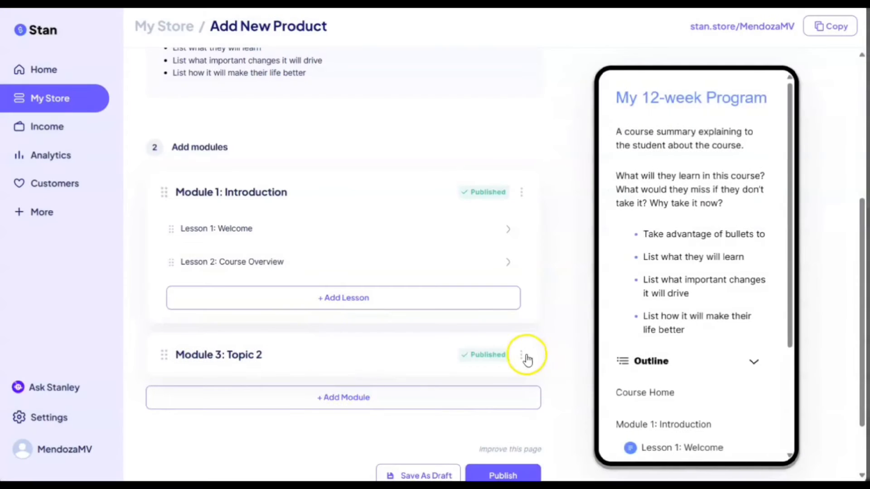
click(522, 356)
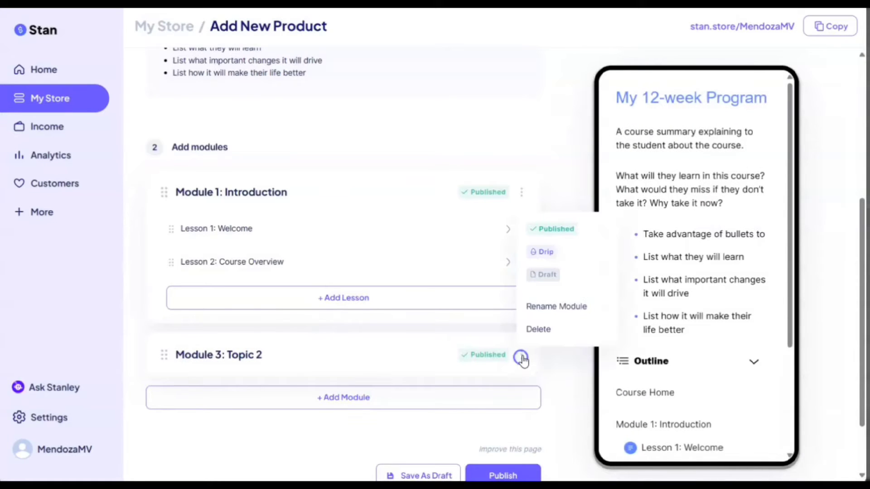
click(539, 331)
click(461, 250)
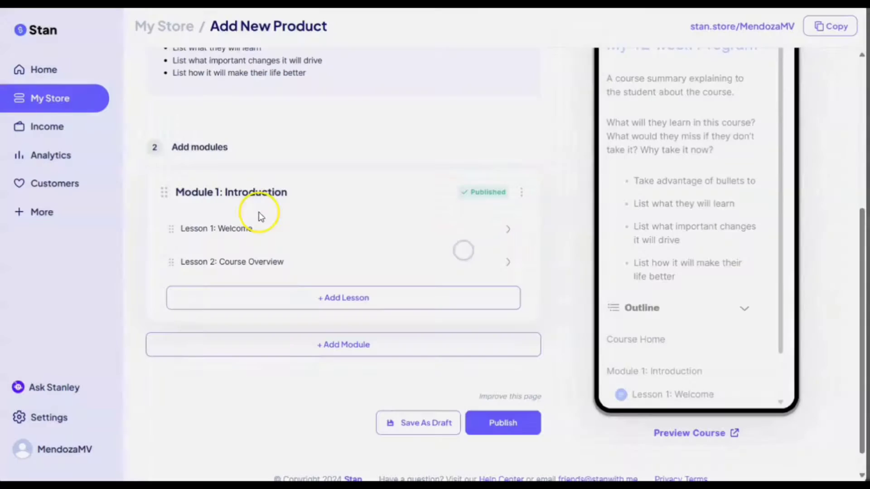
Step: Rename the first module to 'Let Your Journey Begin!' and confirm
click(522, 192)
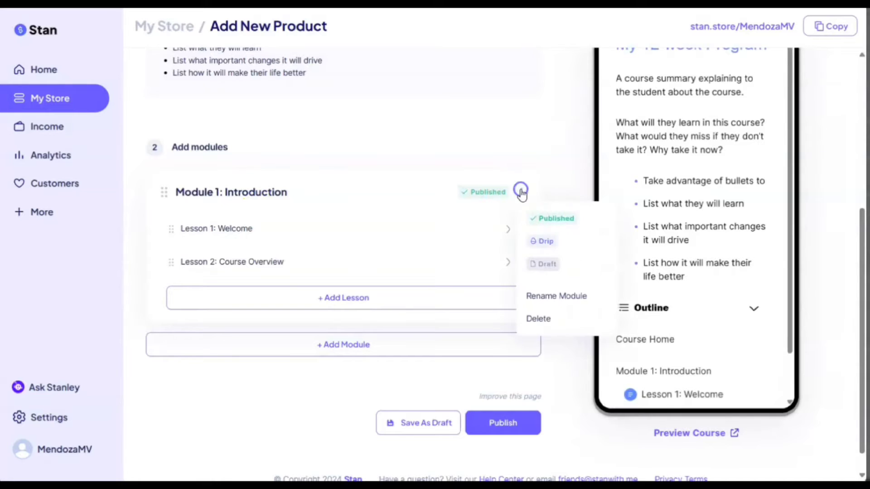
click(553, 298)
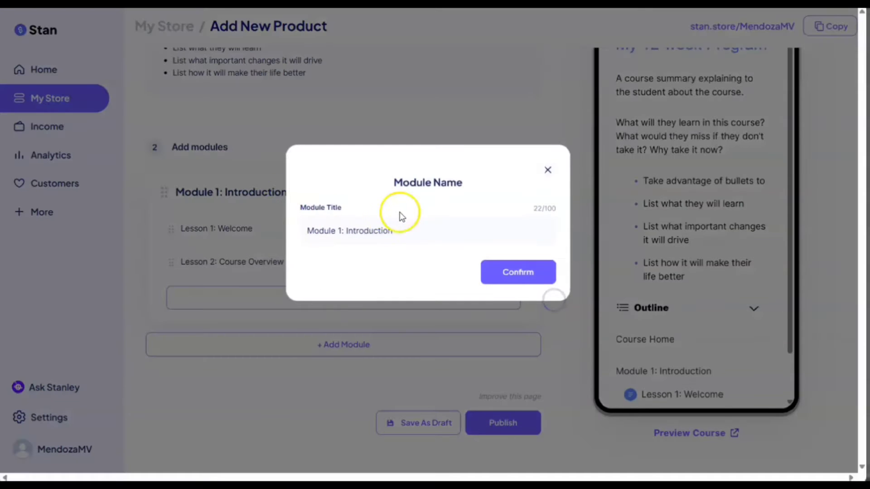
drag(390, 230, 300, 230)
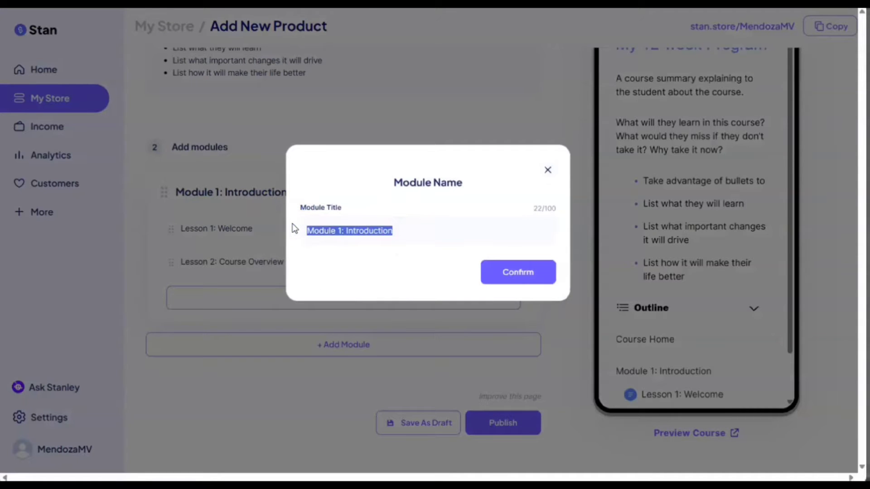
text(Creat)
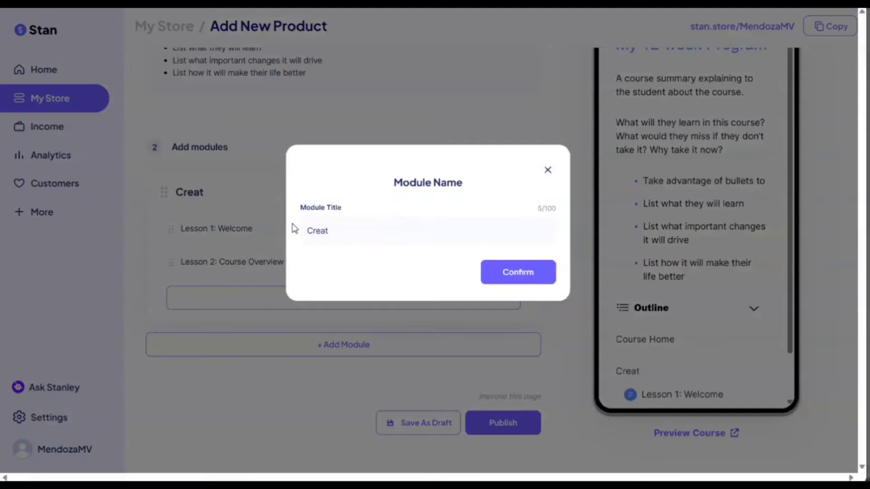
key(BackSpace)
text(Get Started)
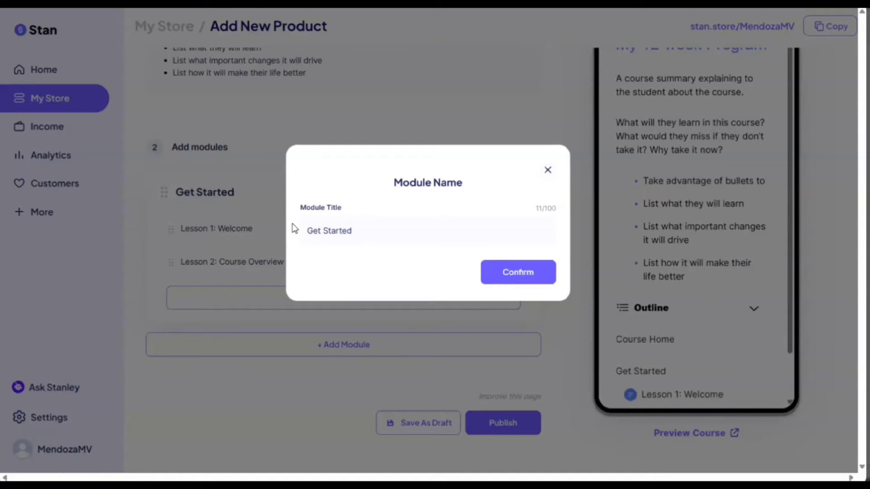
key(BackSpace)
key(BackSpace)
text(Let Your Journey Begin!)
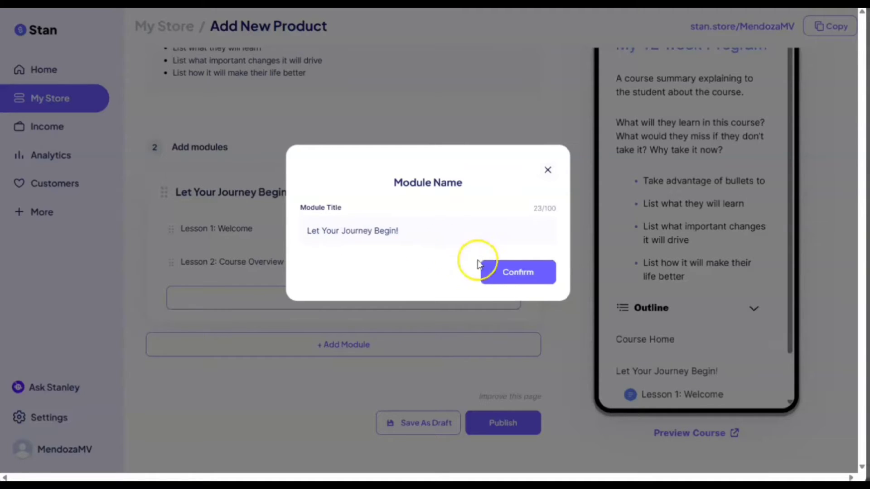
click(508, 273)
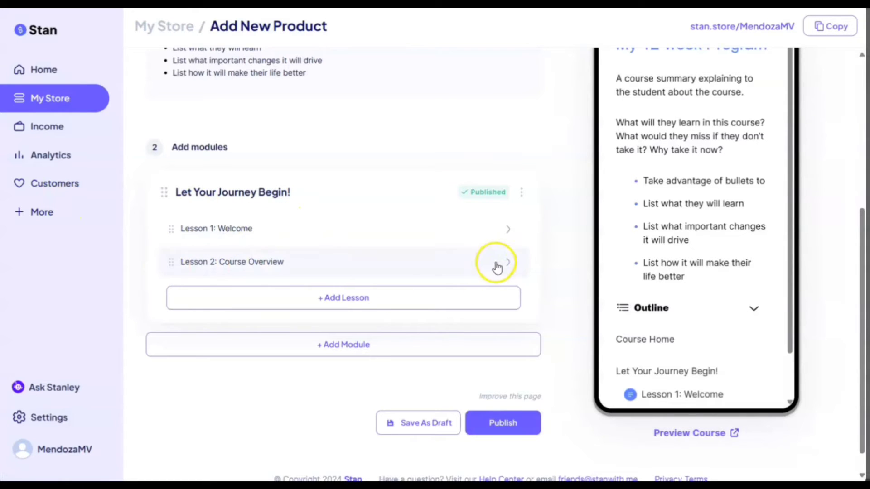
Step: Add a new Lesson 3 to the module and go back to the course outline
click(332, 299)
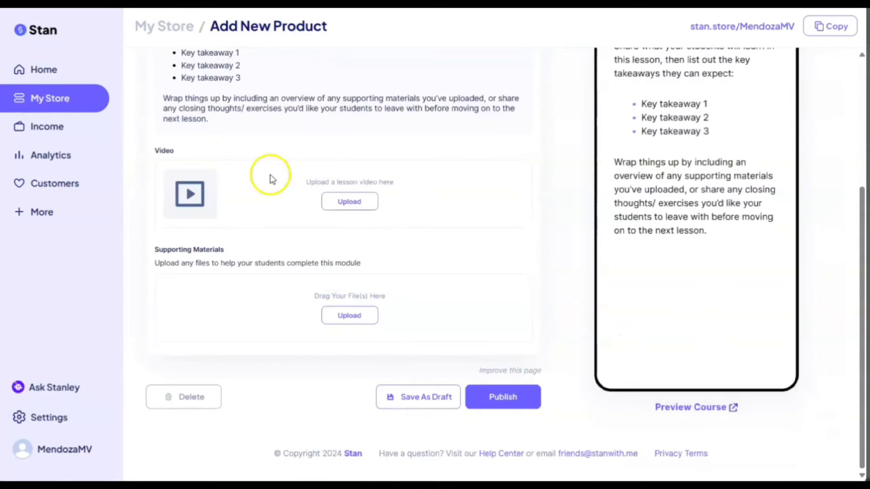
scroll(249, 197, up, 5)
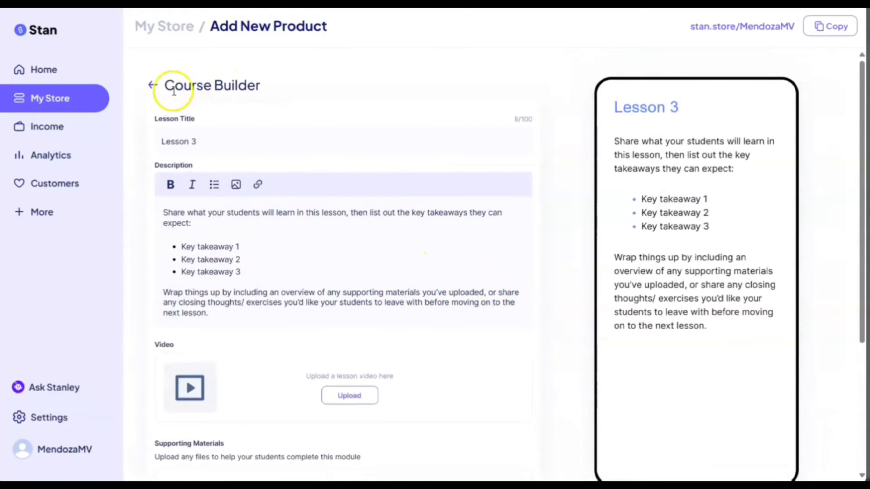
click(154, 87)
Step: Open Lesson 1: Welcome, review its description, and save it as a draft
scroll(361, 151, down, 7)
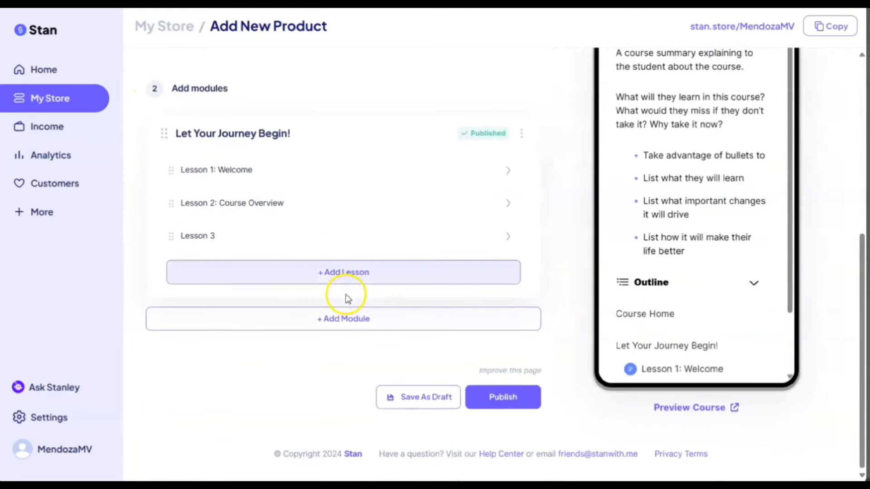
click(352, 174)
scroll(355, 179, up, 5)
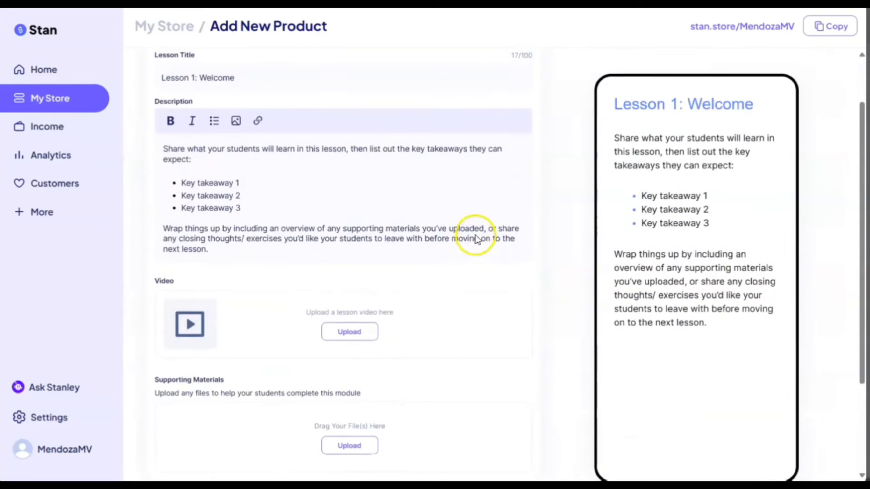
drag(164, 151, 257, 253)
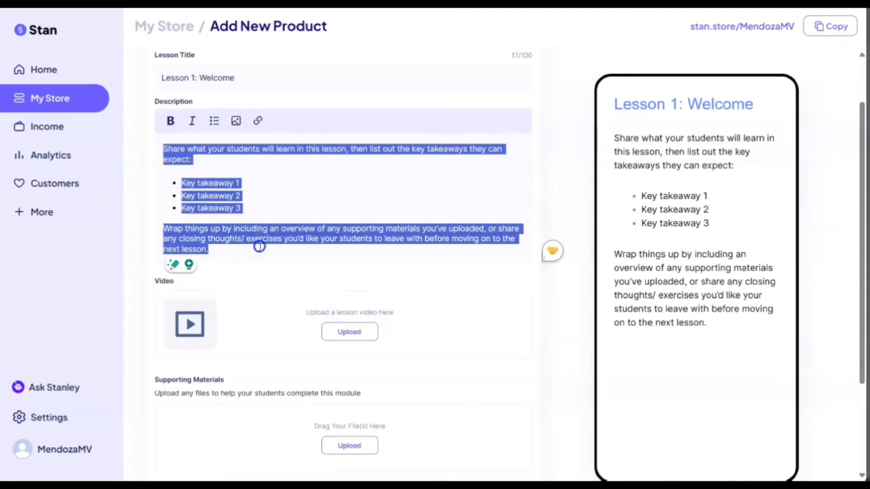
click(354, 183)
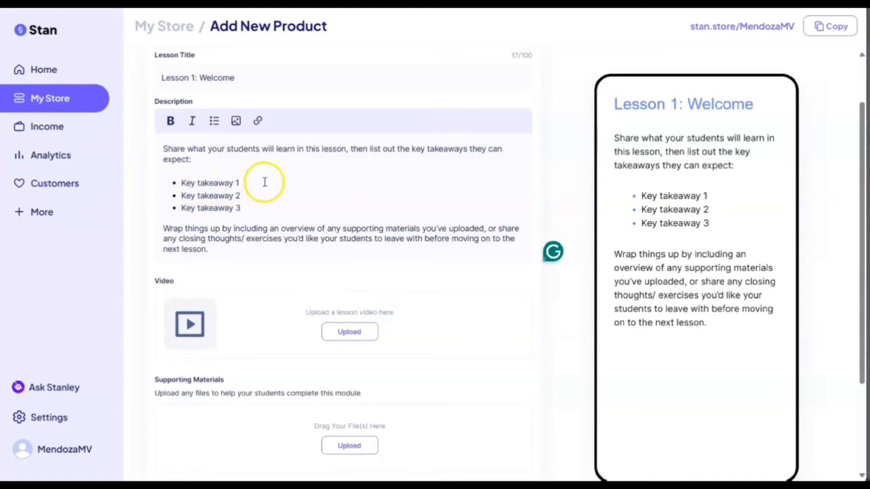
scroll(227, 272, down, 2)
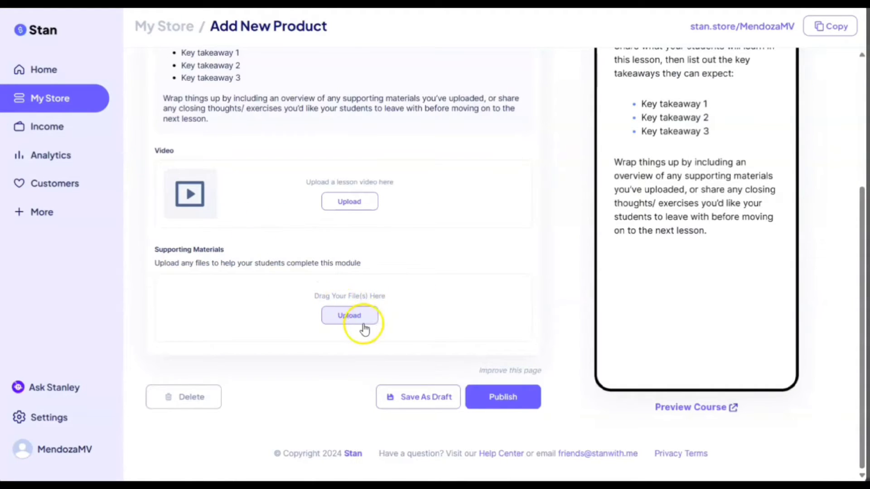
scroll(437, 315, up, 4)
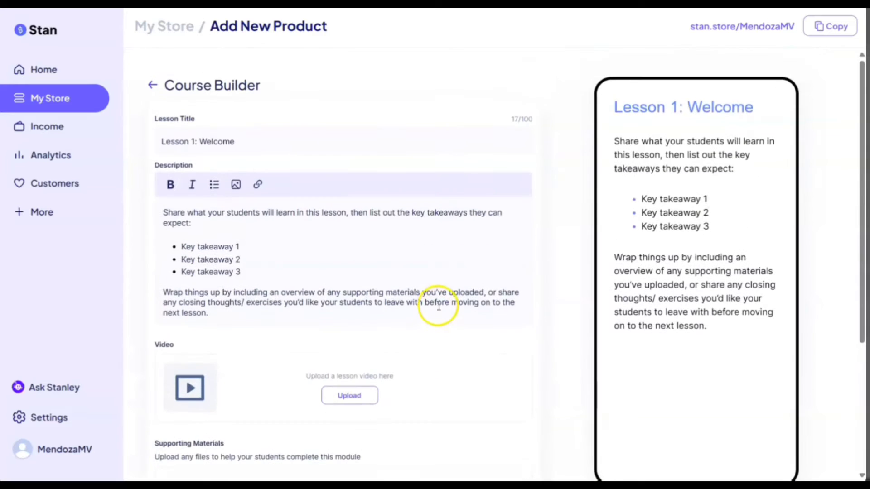
scroll(340, 195, down, 3)
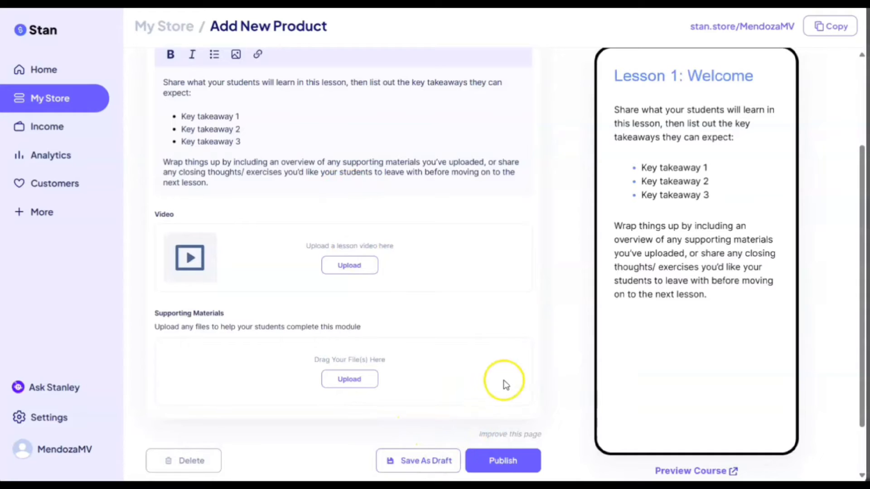
click(436, 458)
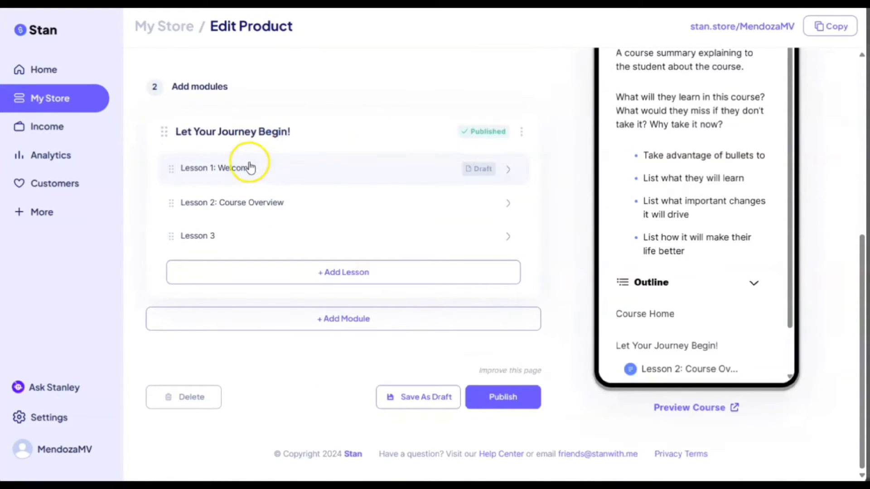
Step: Open Lesson 2: Course Overview and add an empty line below its description
click(365, 205)
scroll(166, 213, up, 4)
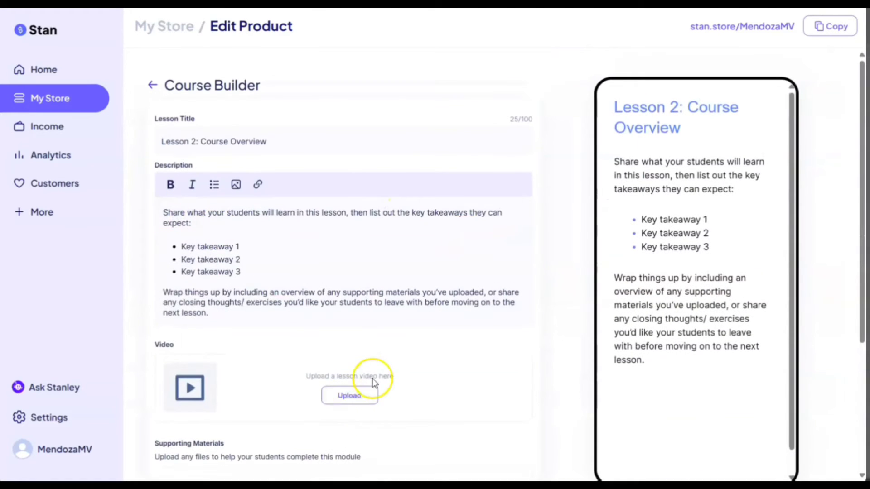
scroll(472, 163, down, 4)
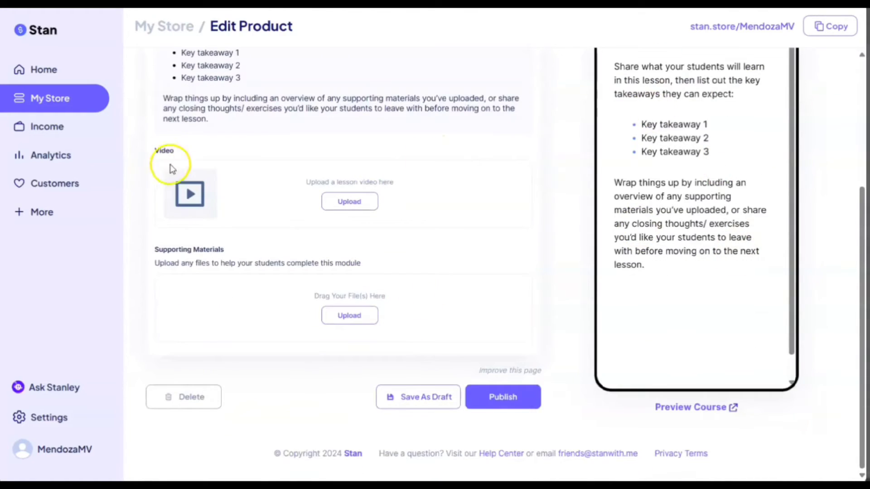
scroll(134, 235, up, 4)
scroll(291, 240, down, 1)
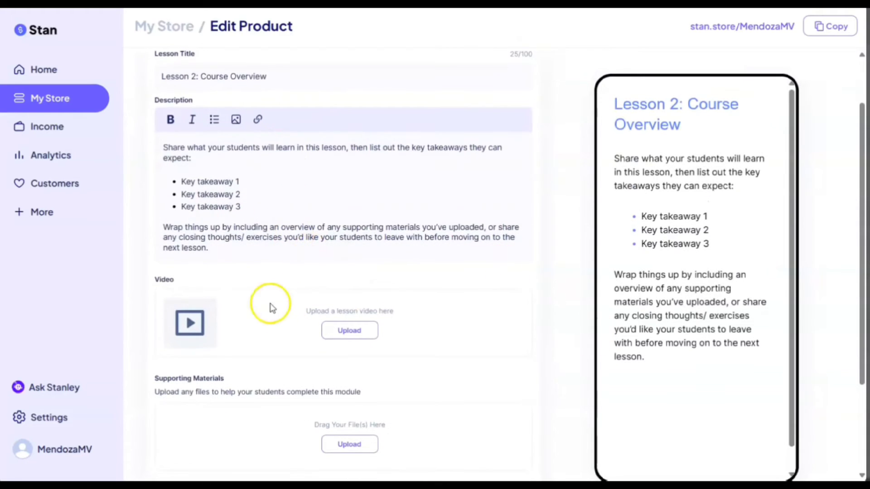
click(235, 245)
key(Return)
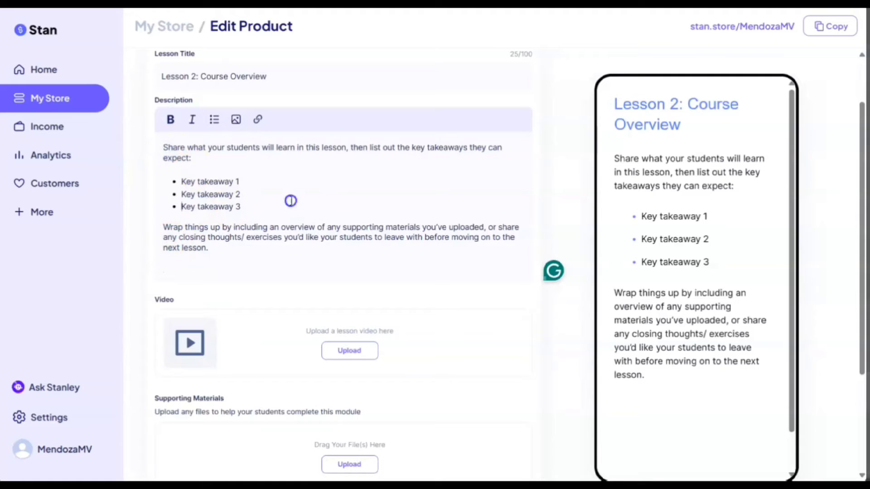
click(175, 261)
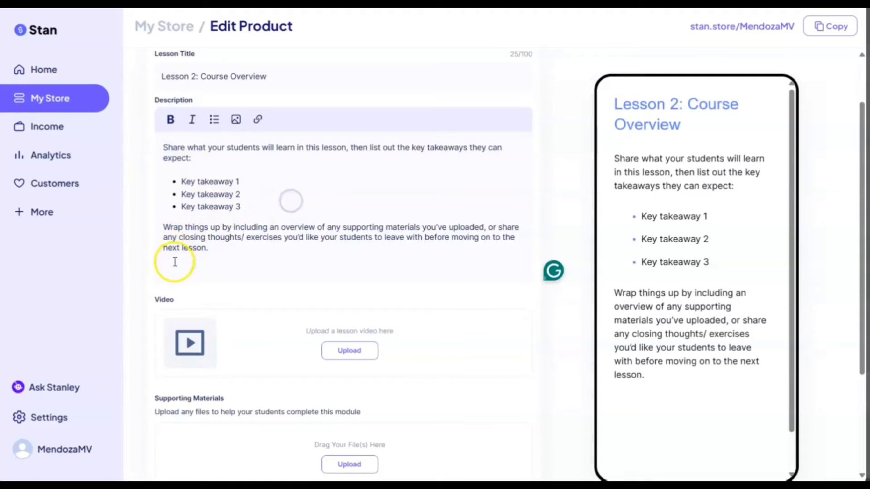
Step: Insert the 'Execute Daily' book-cover promo image into the Lesson 2 description
click(236, 120)
click(165, 79)
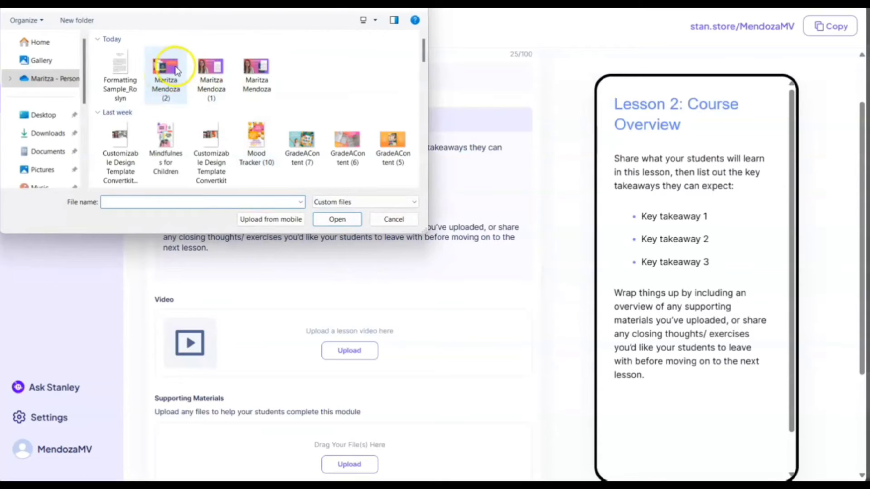
double_click(166, 70)
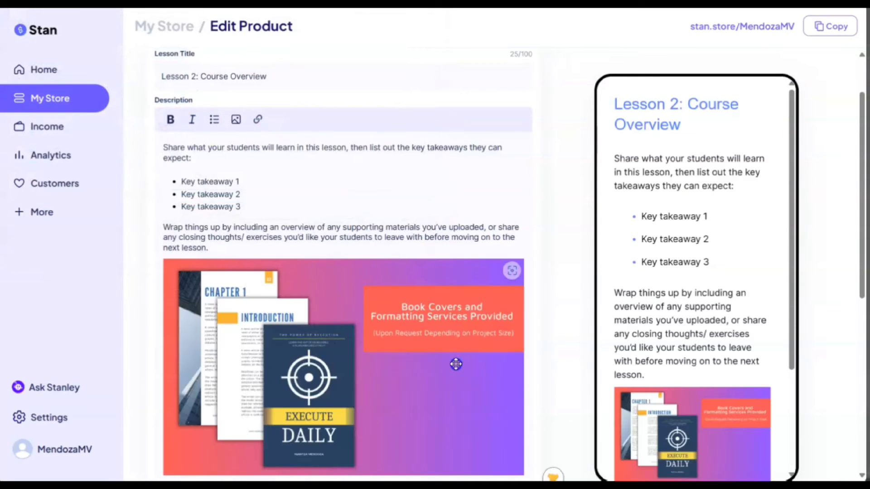
scroll(407, 271, down, 3)
scroll(431, 285, up, 2)
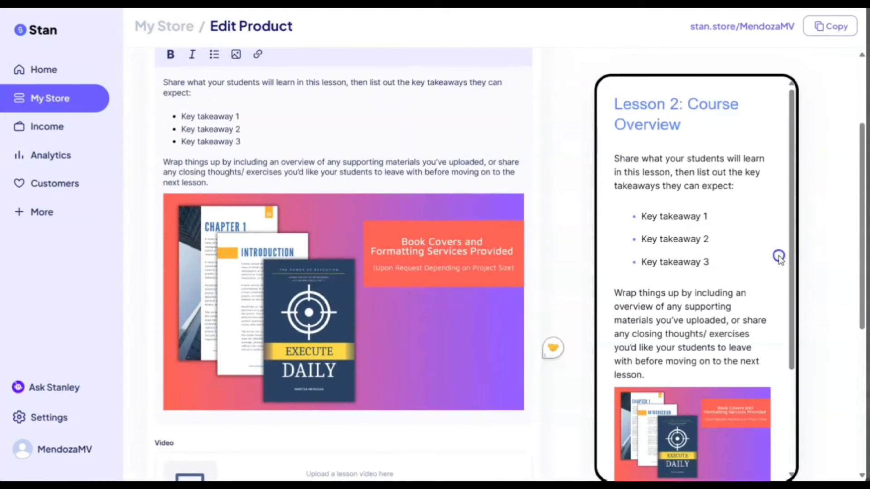
scroll(788, 267, down, 5)
scroll(780, 293, up, 4)
scroll(780, 294, up, 1)
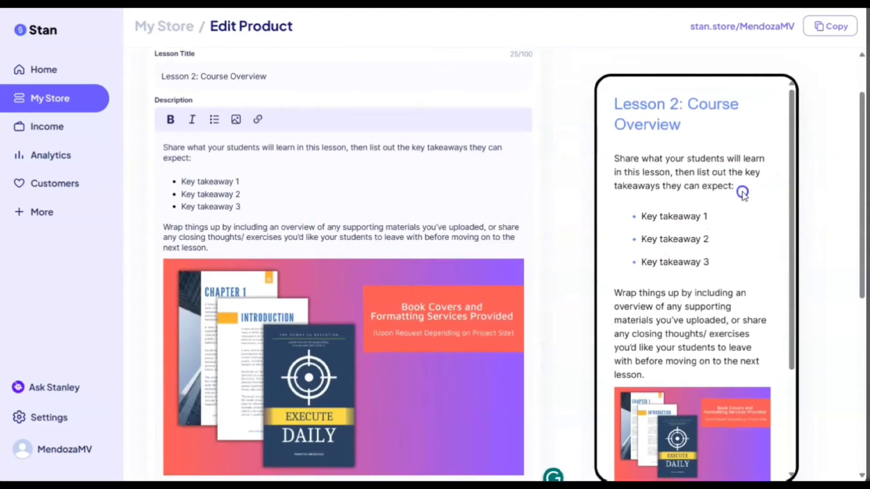
drag(800, 221, 809, 316)
scroll(707, 336, up, 3)
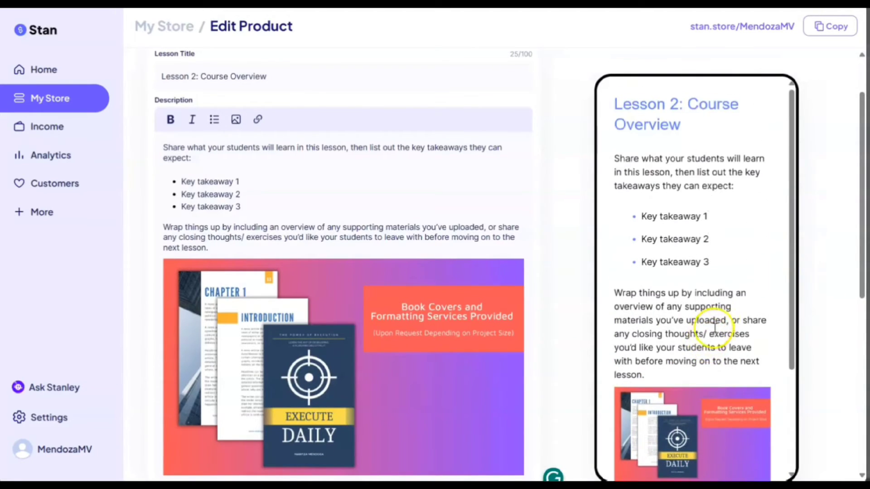
scroll(355, 137, down, 4)
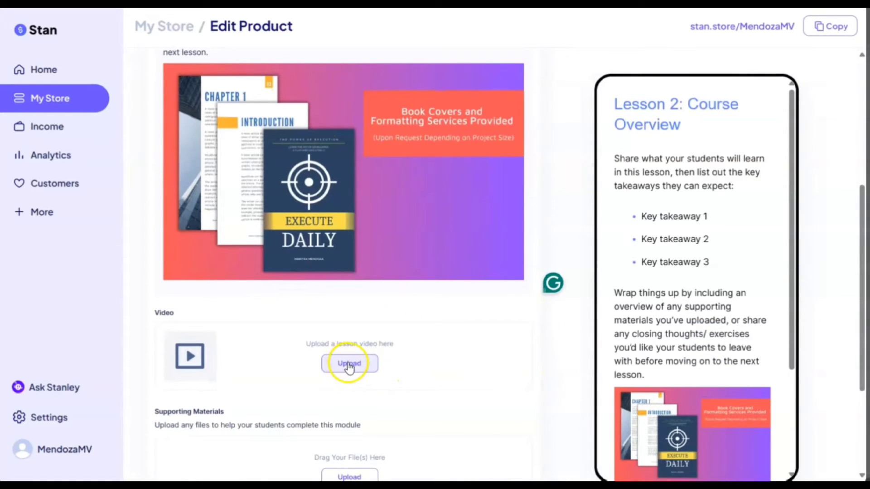
Step: Upload the 1:12 lesson video to Lesson 2: Course Overview
click(370, 366)
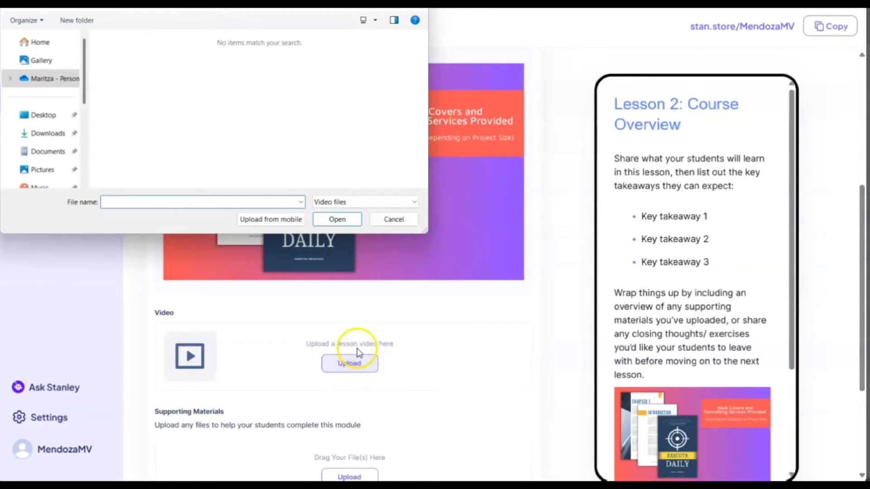
click(47, 134)
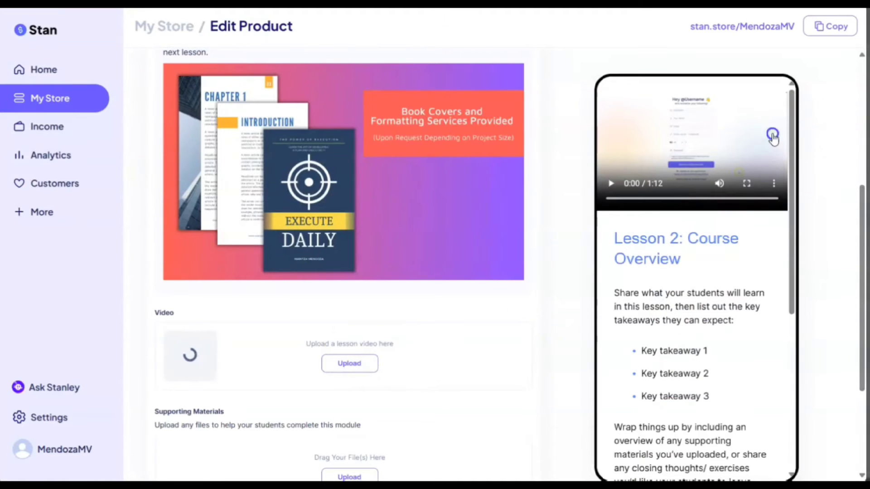
click(374, 324)
scroll(628, 246, down, 3)
scroll(707, 222, up, 5)
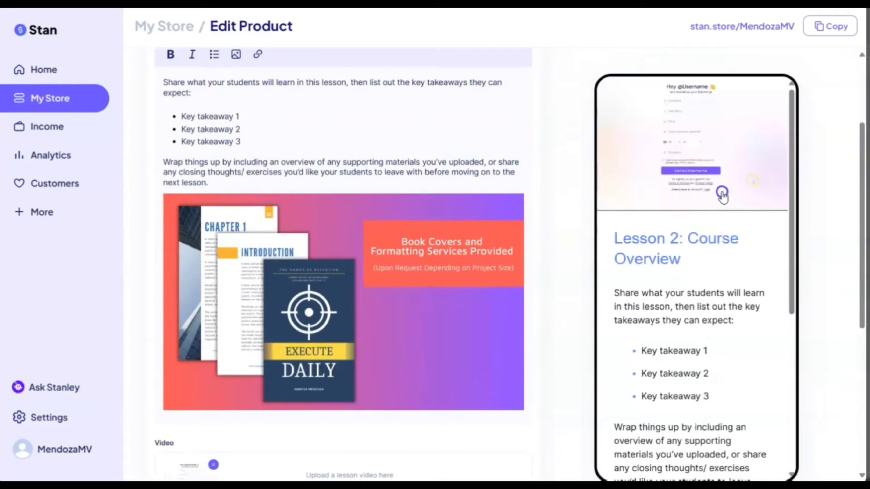
scroll(750, 198, down, 3)
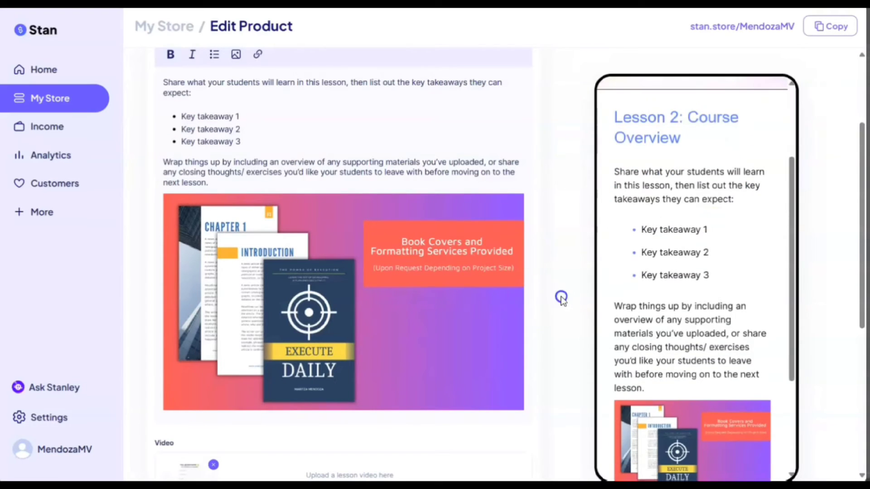
scroll(561, 296, down, 5)
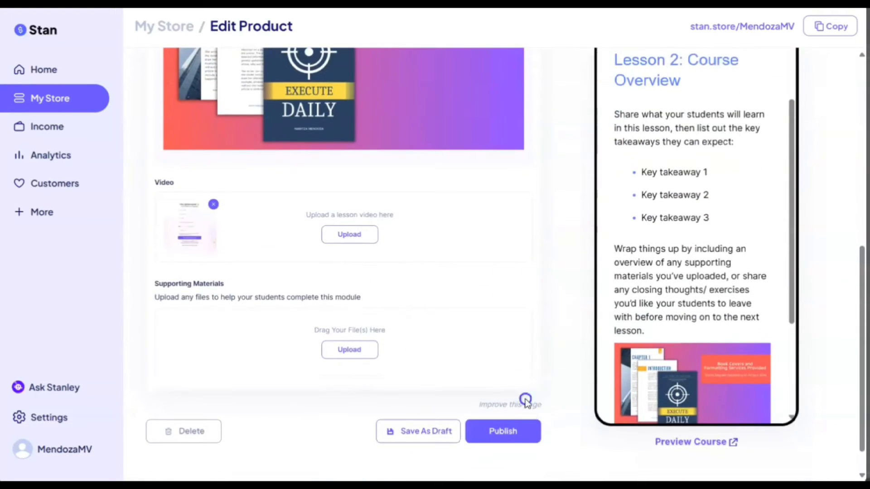
scroll(772, 330, up, 3)
scroll(773, 330, up, 5)
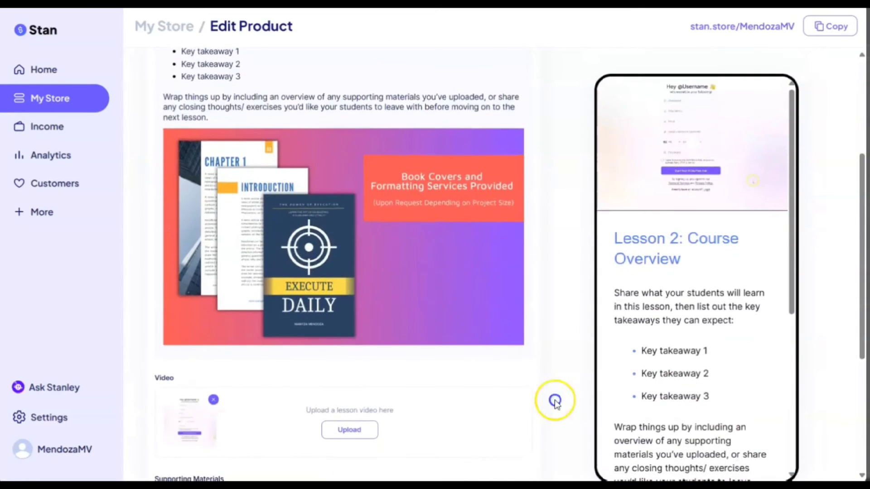
scroll(557, 392, down, 5)
Step: Save Lesson 2 as a draft, then publish the How to Create an eBook course
click(420, 398)
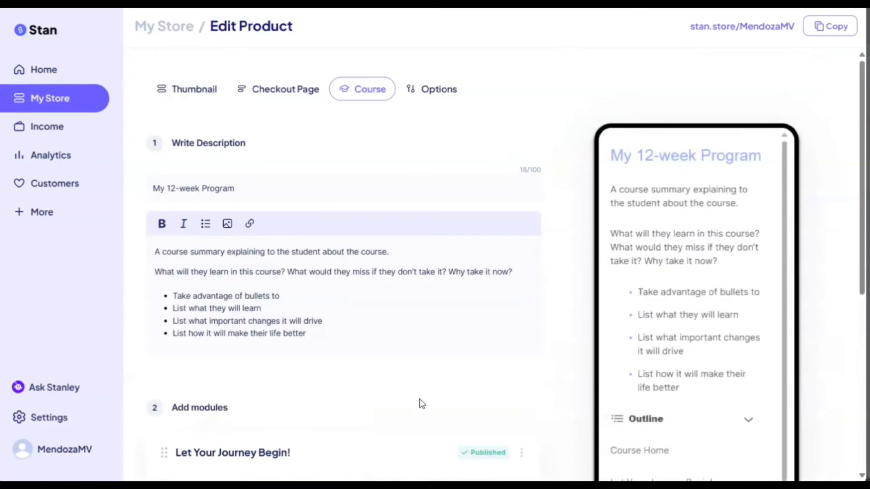
click(370, 90)
scroll(464, 267, down, 7)
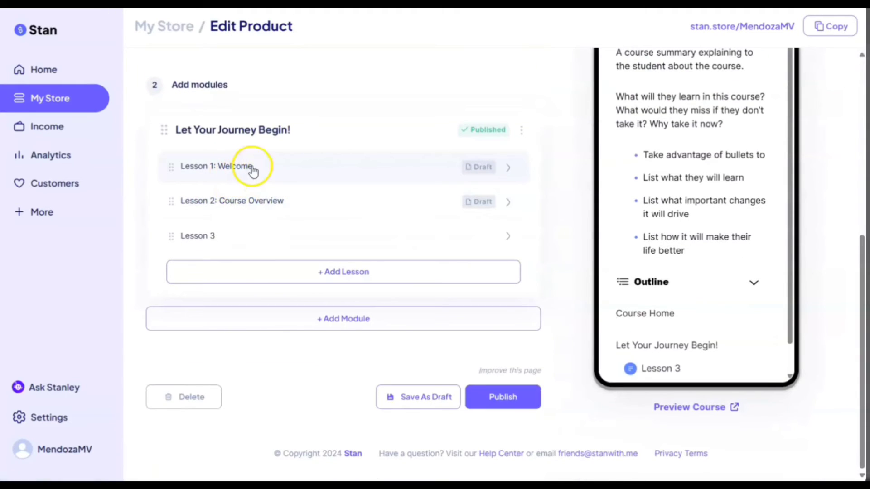
scroll(417, 320, up, 6)
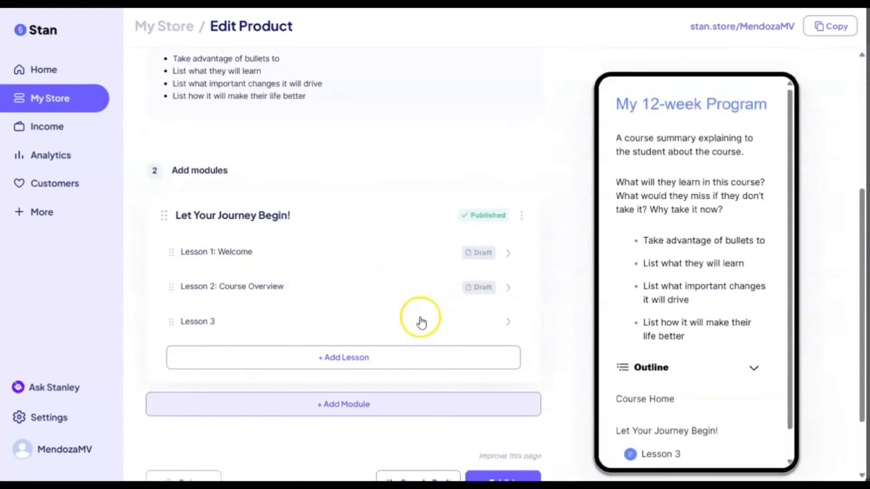
scroll(441, 339, down, 3)
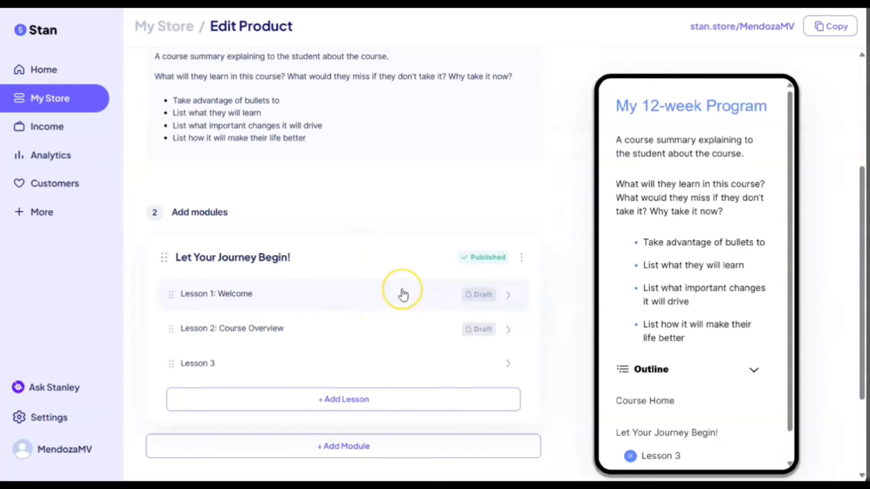
scroll(443, 324, up, 4)
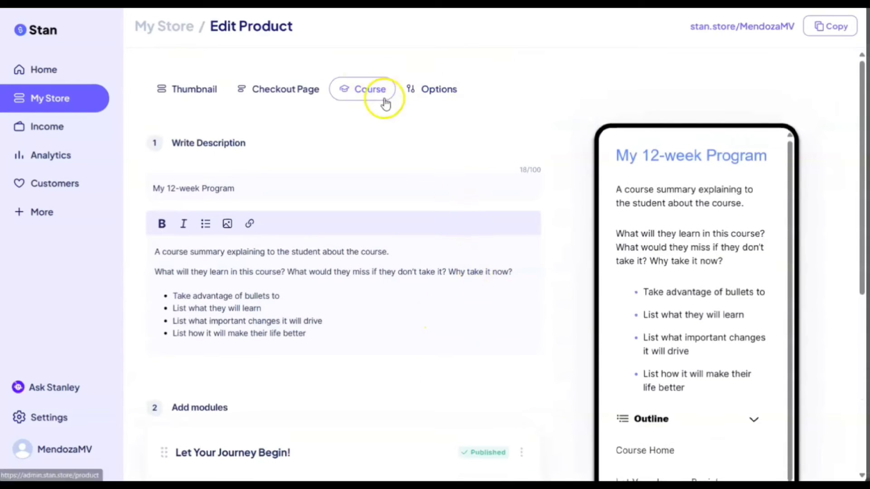
scroll(434, 349, down, 7)
click(499, 399)
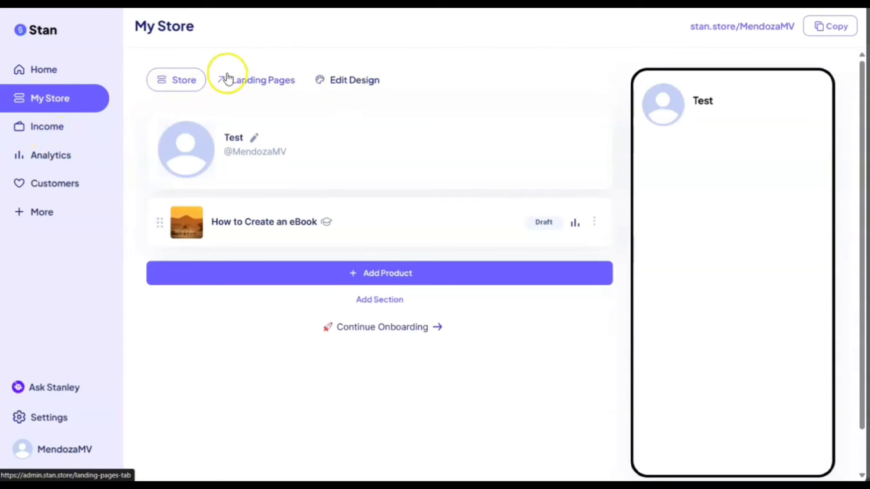
Step: Go from Landing Pages to the Edit Design page showing the Stan Classic theme
click(265, 80)
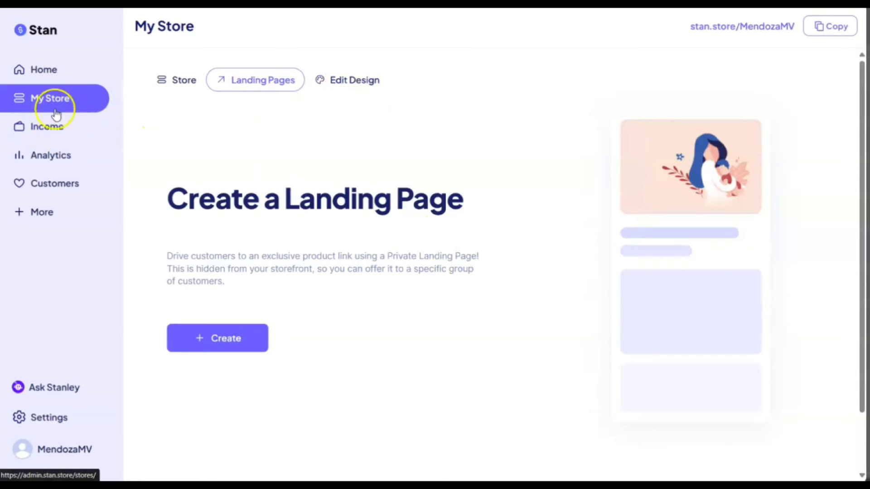
click(357, 86)
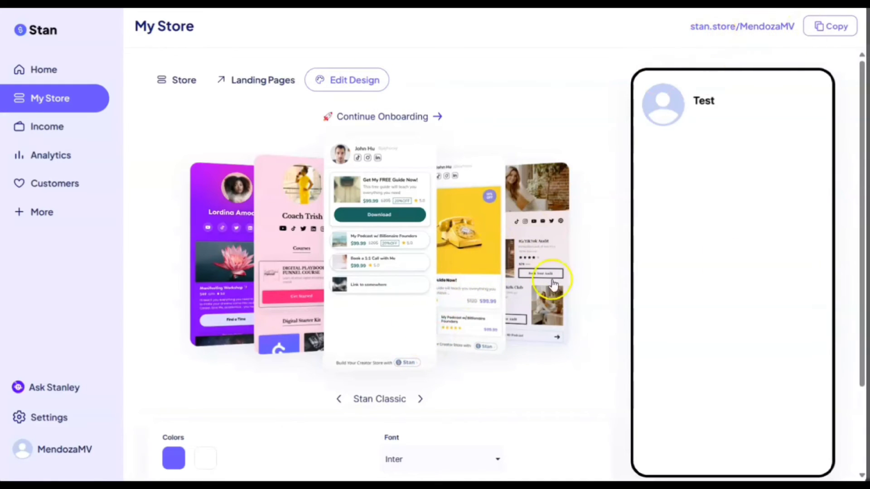
Step: Cycle past The Kels, Tyla, Stone, Minima and Nightview to the pink Material theme and save
click(421, 399)
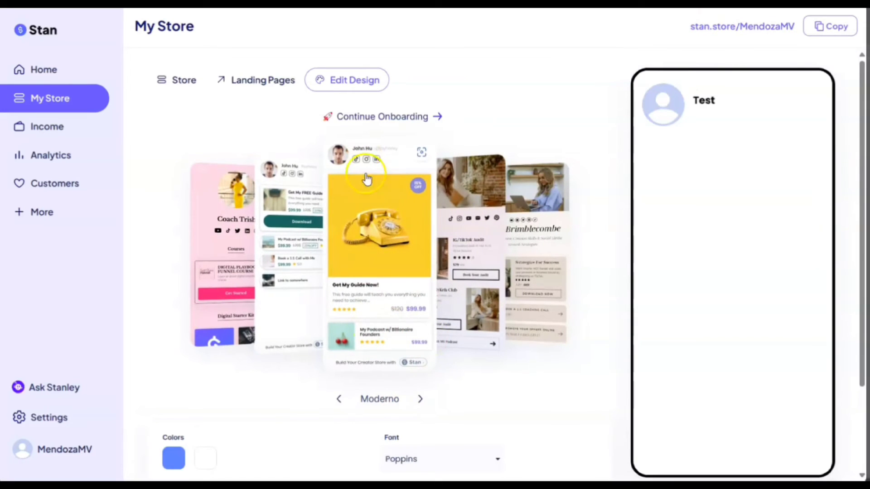
click(420, 399)
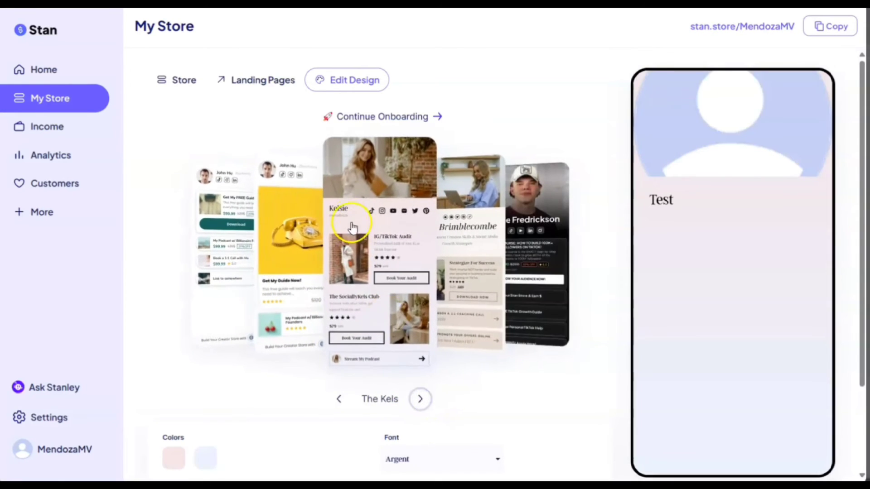
click(422, 400)
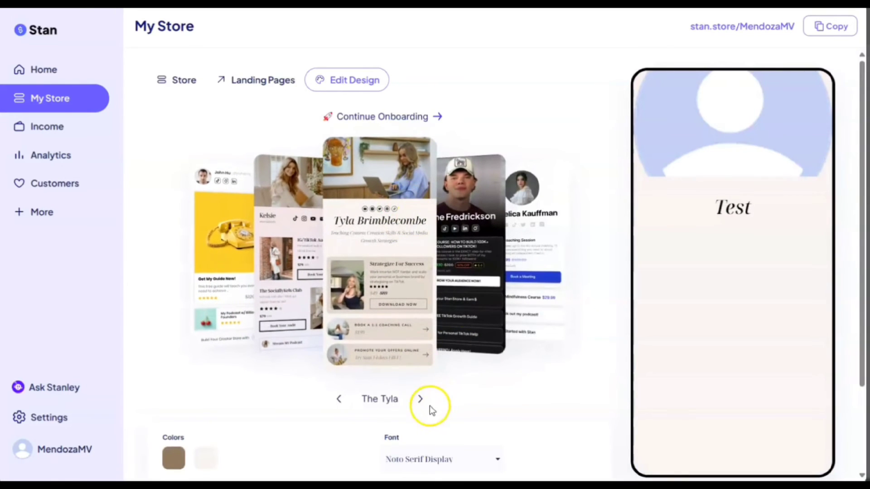
click(424, 403)
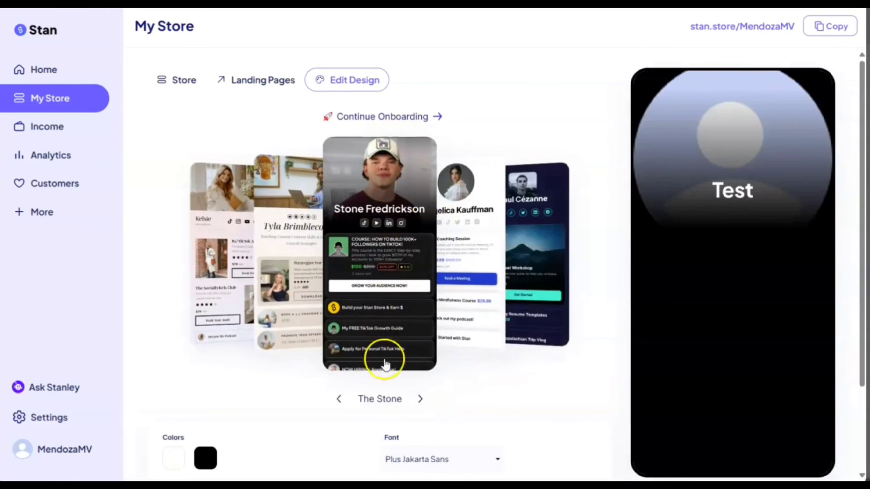
click(421, 401)
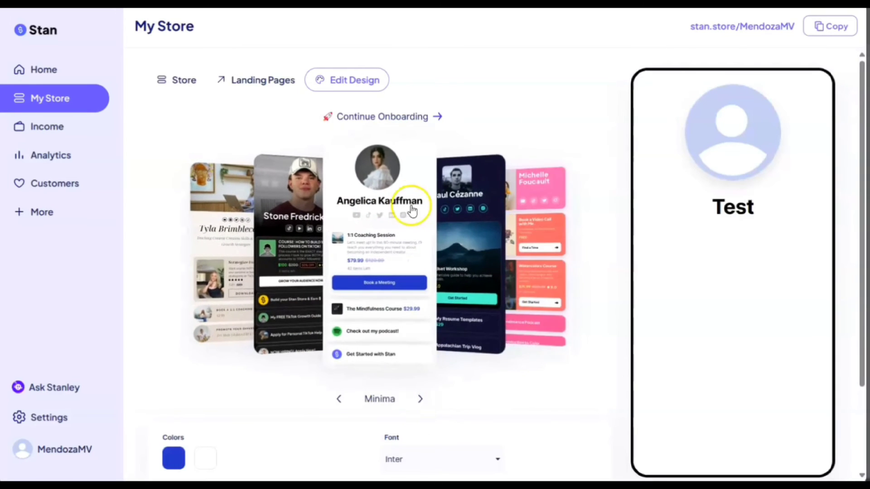
click(421, 400)
click(419, 402)
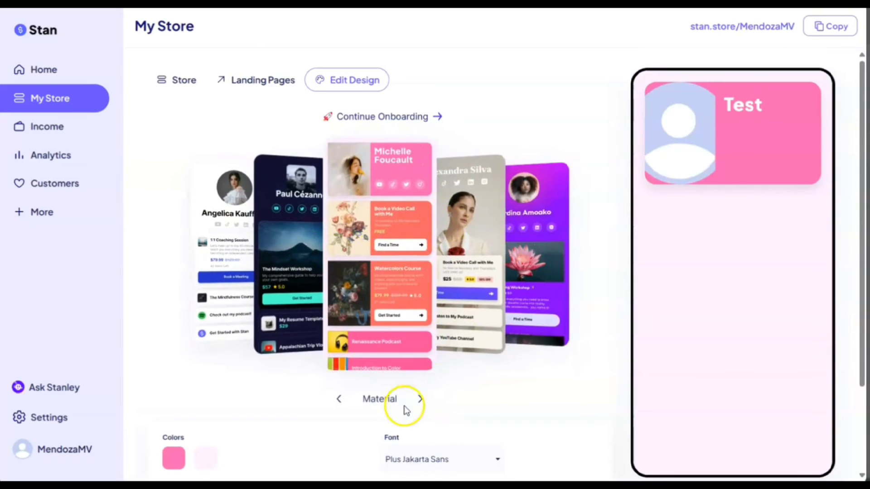
scroll(403, 317, down, 2)
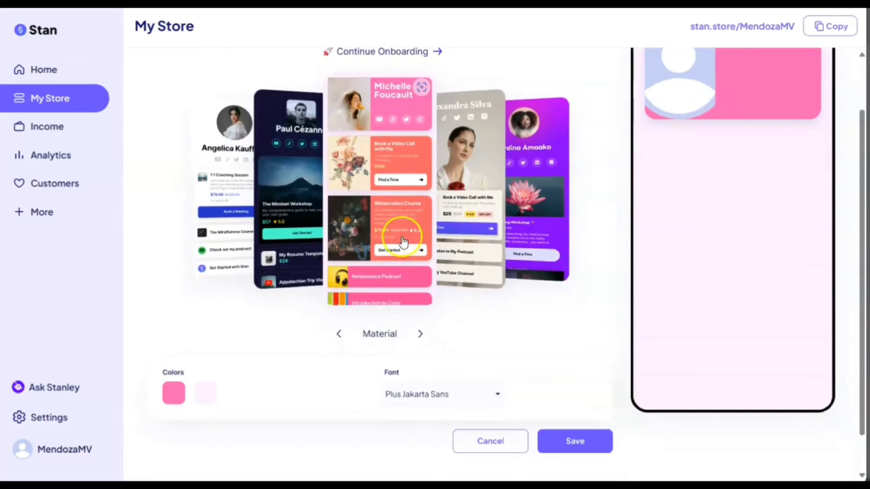
click(572, 447)
Step: From the Home checklist, upload a headshot from Downloads as the profile picture and confirm the crop
click(47, 127)
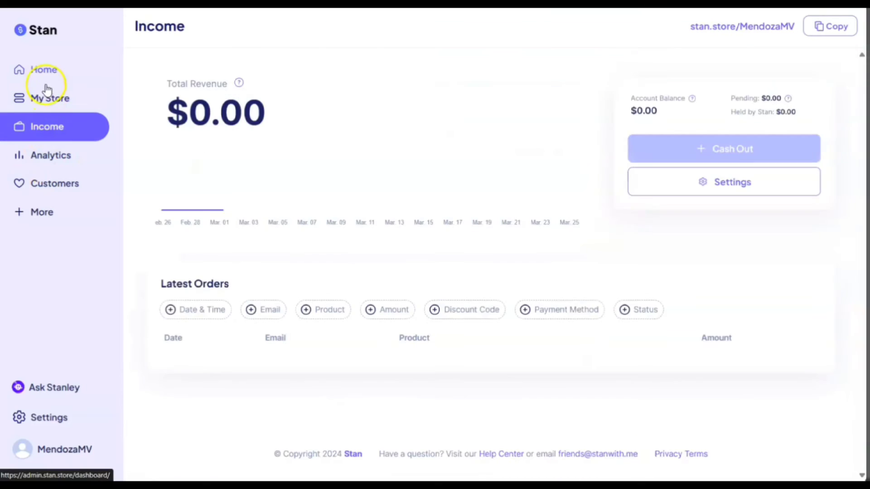
click(44, 79)
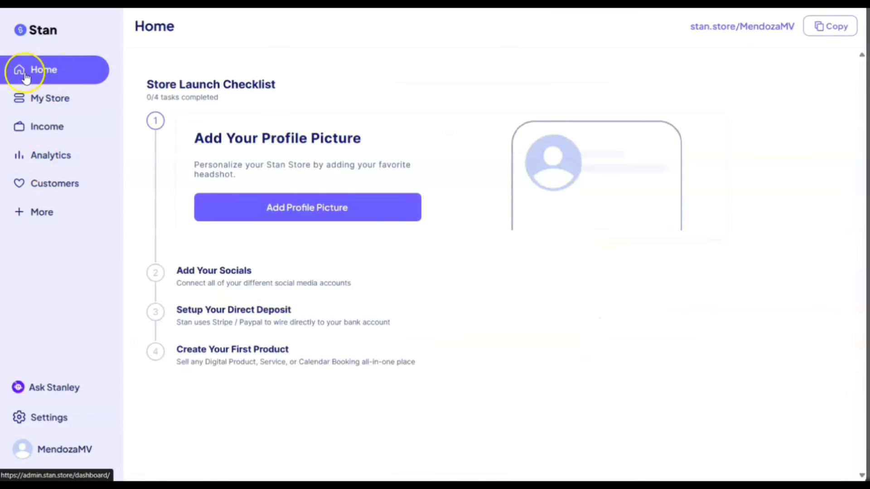
click(337, 216)
scroll(256, 122, down, 5)
double_click(257, 114)
click(524, 349)
click(311, 208)
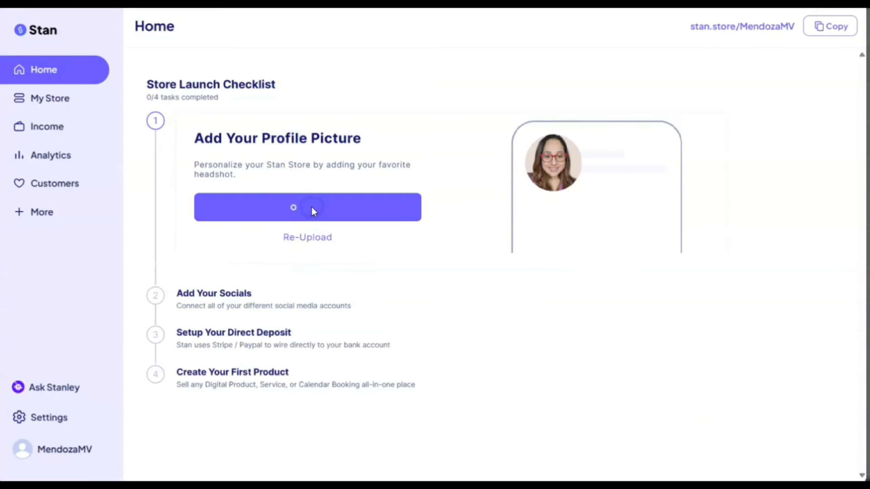
Step: Save the Material store design with the new profile photo
click(46, 103)
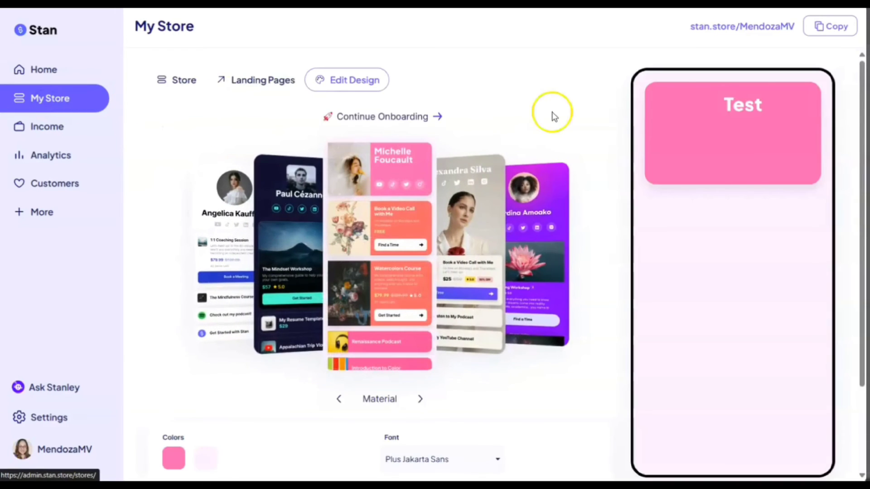
scroll(730, 202, down, 2)
scroll(756, 240, up, 2)
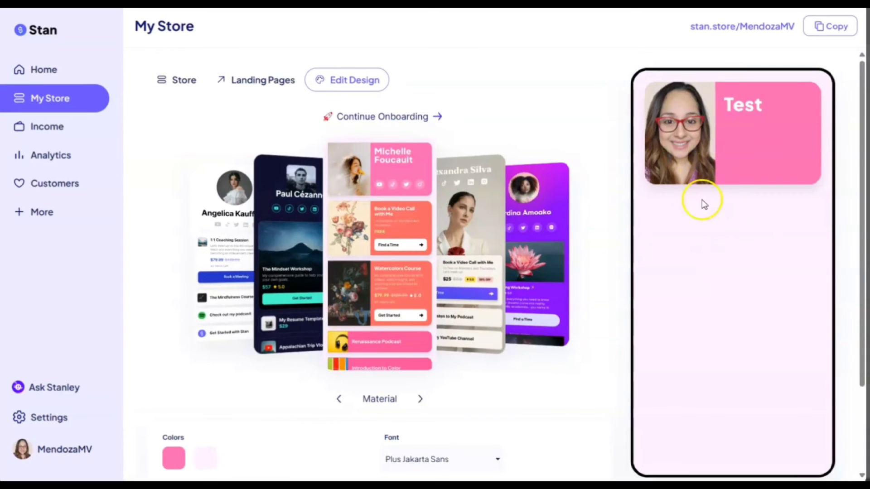
scroll(759, 262, down, 3)
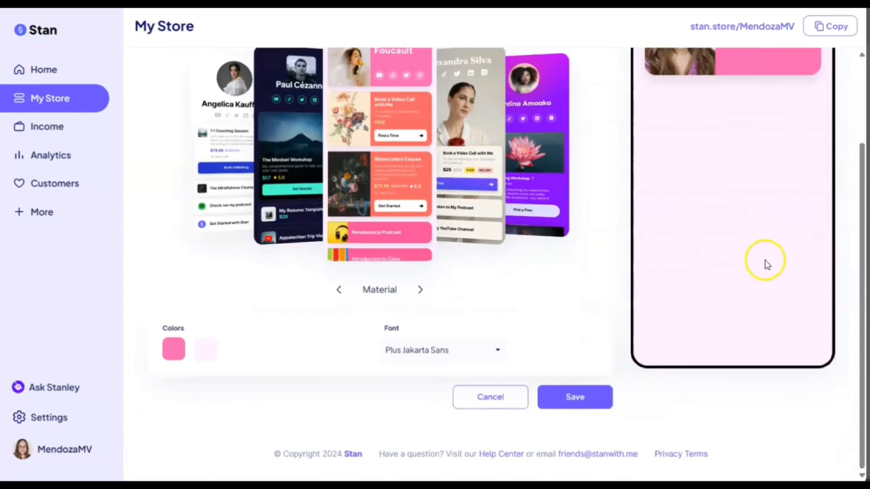
click(588, 413)
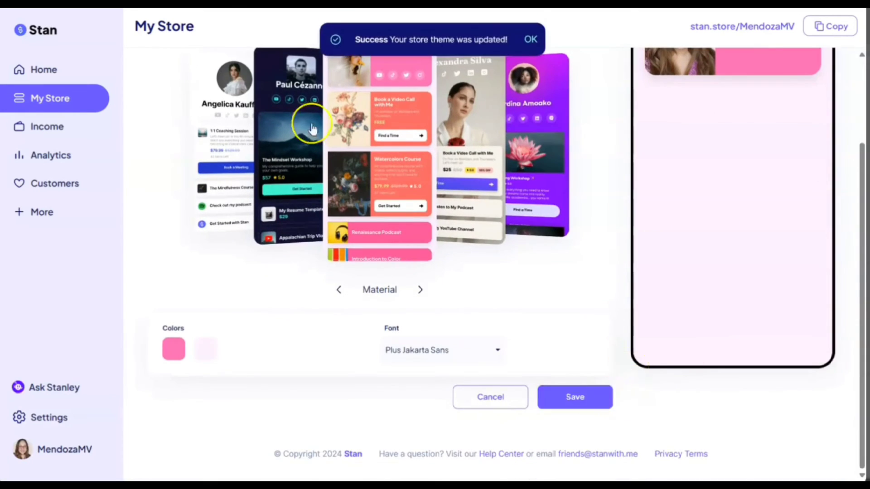
Step: Go to My Store's product list and open the How to Create an eBook product
click(42, 131)
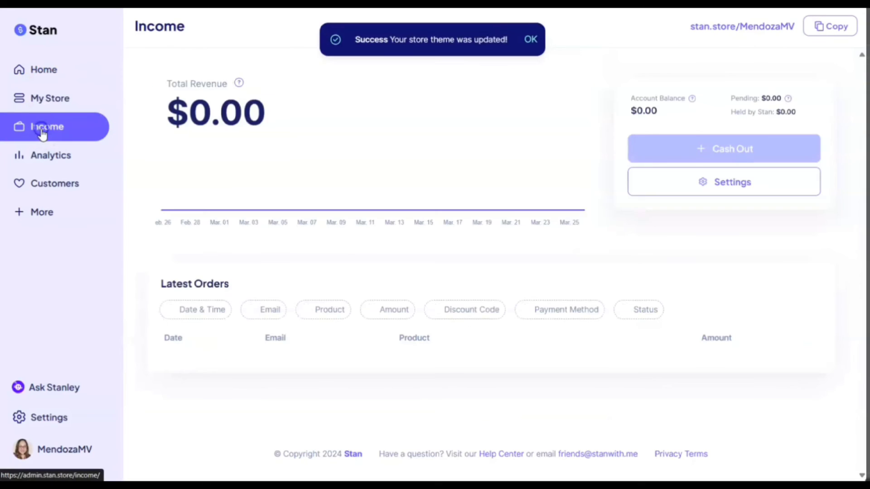
click(43, 103)
click(167, 82)
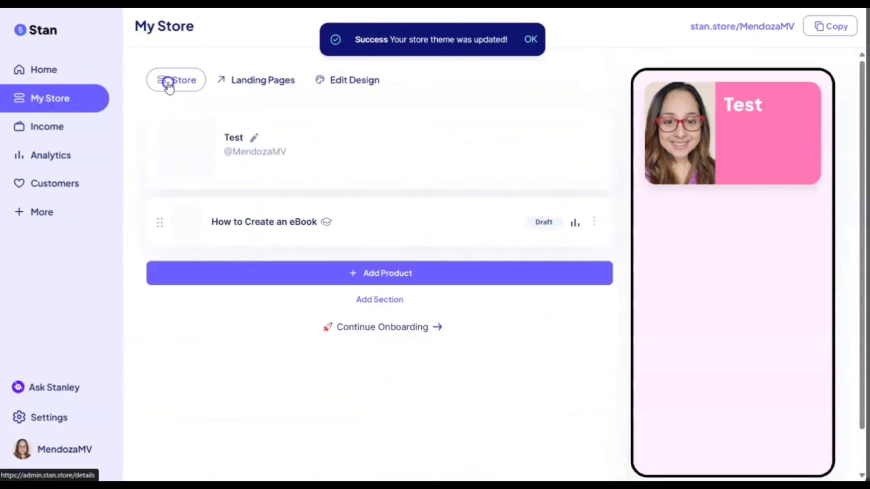
click(481, 221)
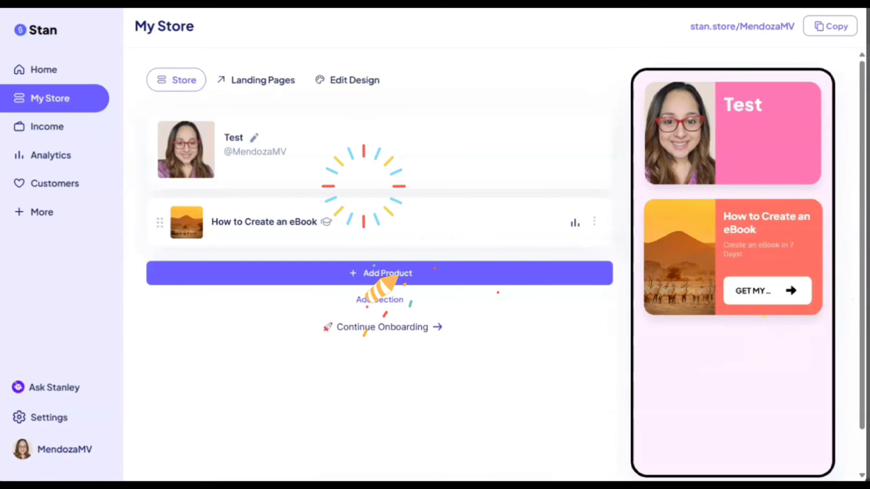
Step: Open Income > Analytics and show the Last 7 Days: 0 visits, $0 revenue, 0 leads
click(47, 127)
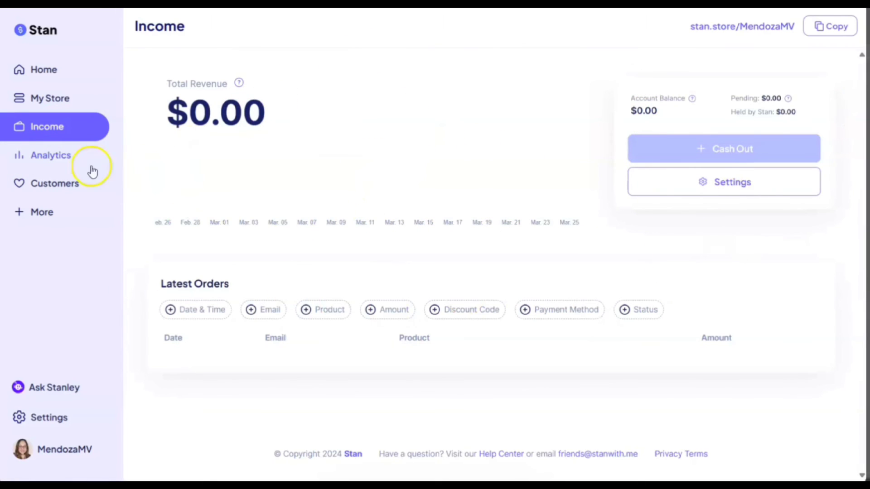
click(51, 158)
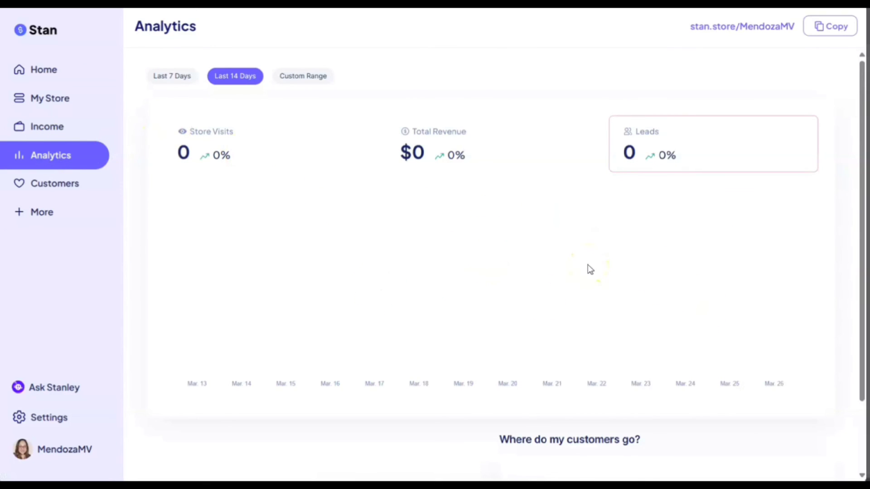
click(169, 77)
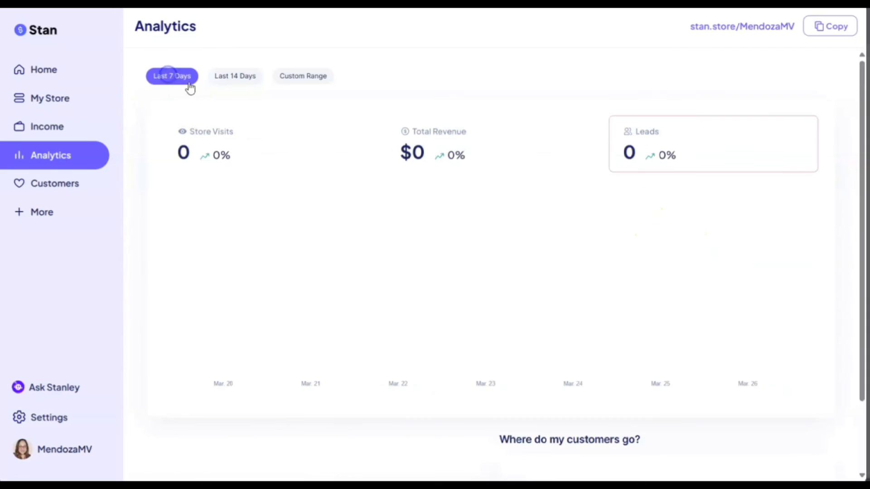
scroll(581, 361, down, 2)
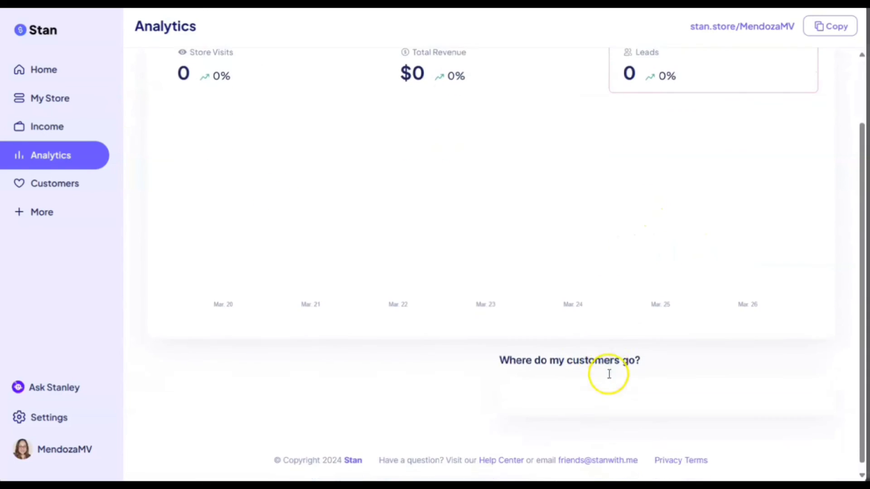
scroll(608, 373, up, 2)
scroll(611, 400, up, 1)
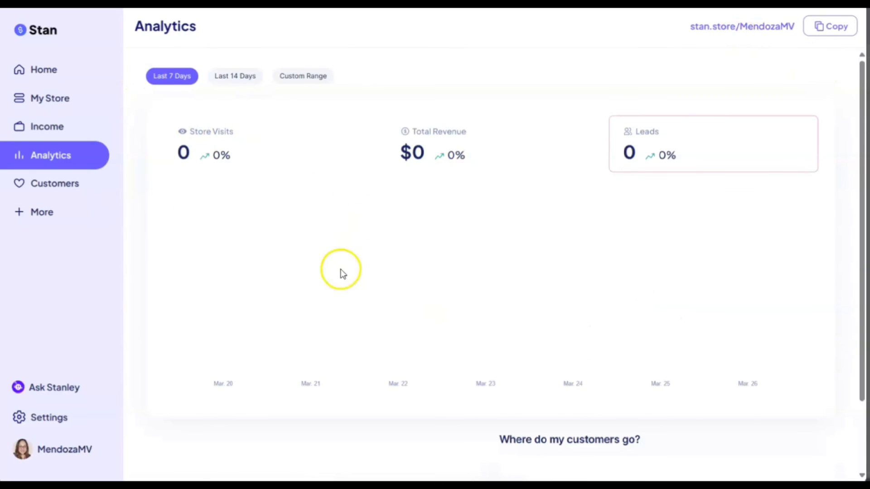
scroll(342, 284, down, 2)
scroll(453, 361, up, 2)
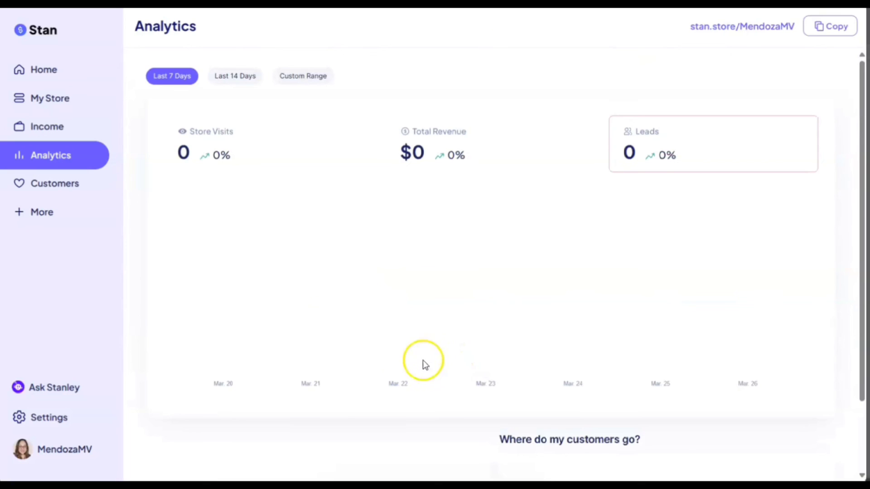